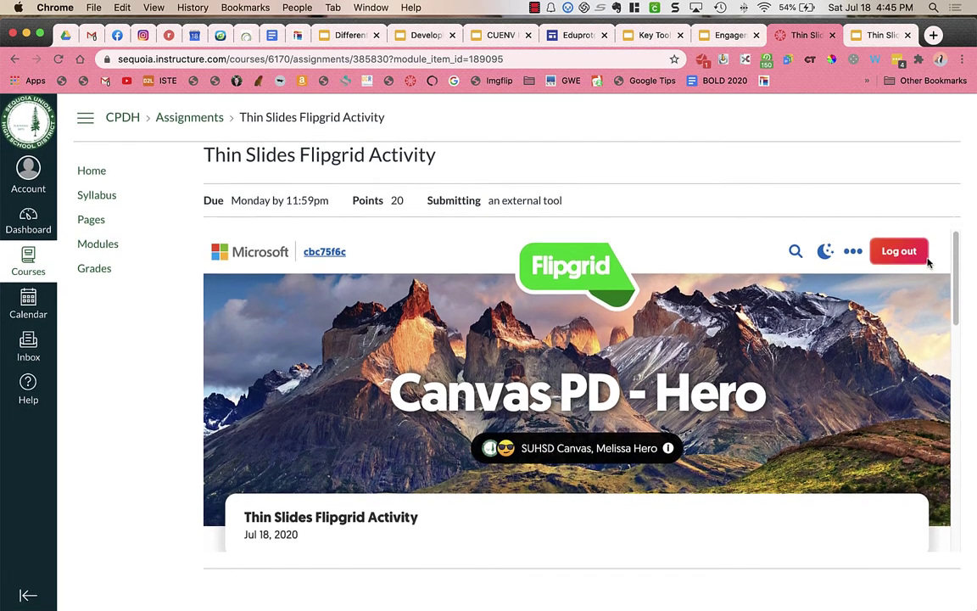
- Open the "copy of this slides template" link from the Thin Slides Flipgrid Activity instructions in a new tab
{"action": "scroll", "coordinate": [889, 355], "scroll_direction": "down", "scroll_amount": 1}
{"action": "scroll", "coordinate": [889, 355], "scroll_direction": "down", "scroll_amount": 5}
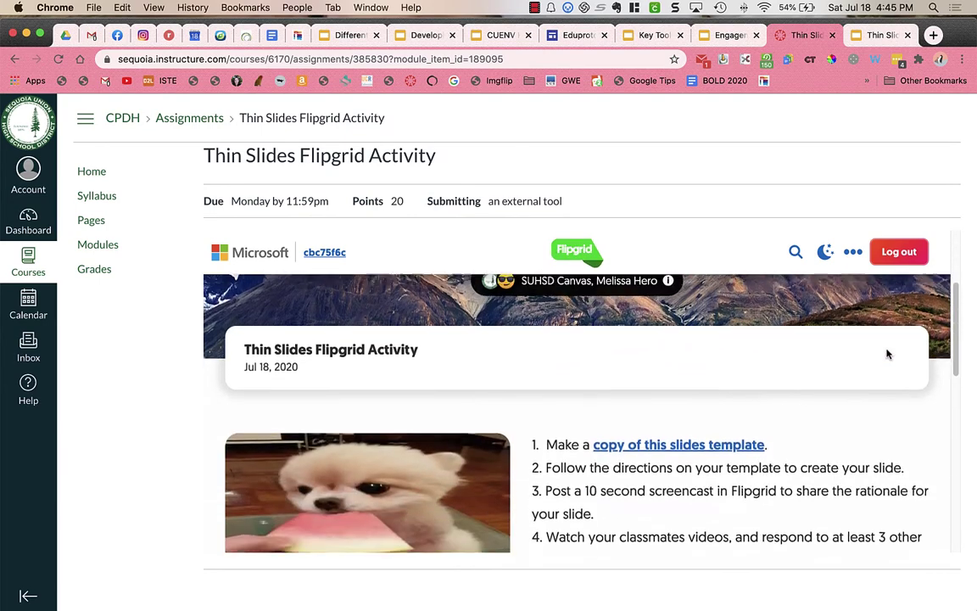
{"action": "scroll", "coordinate": [889, 354], "scroll_direction": "down", "scroll_amount": 1}
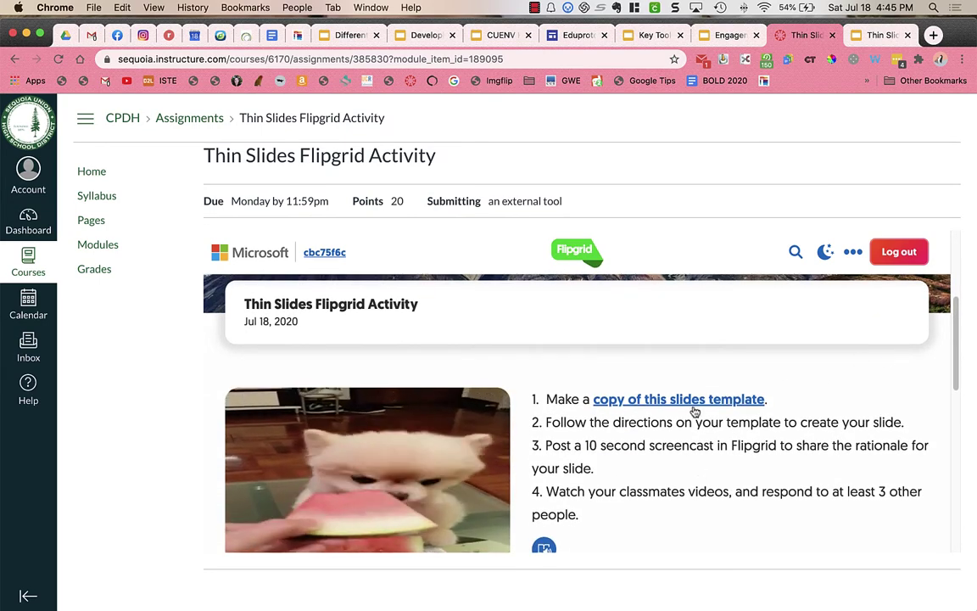
{"action": "scroll", "coordinate": [703, 472], "scroll_direction": "down", "scroll_amount": 2}
{"action": "scroll", "coordinate": [702, 474], "scroll_direction": "down", "scroll_amount": 1}
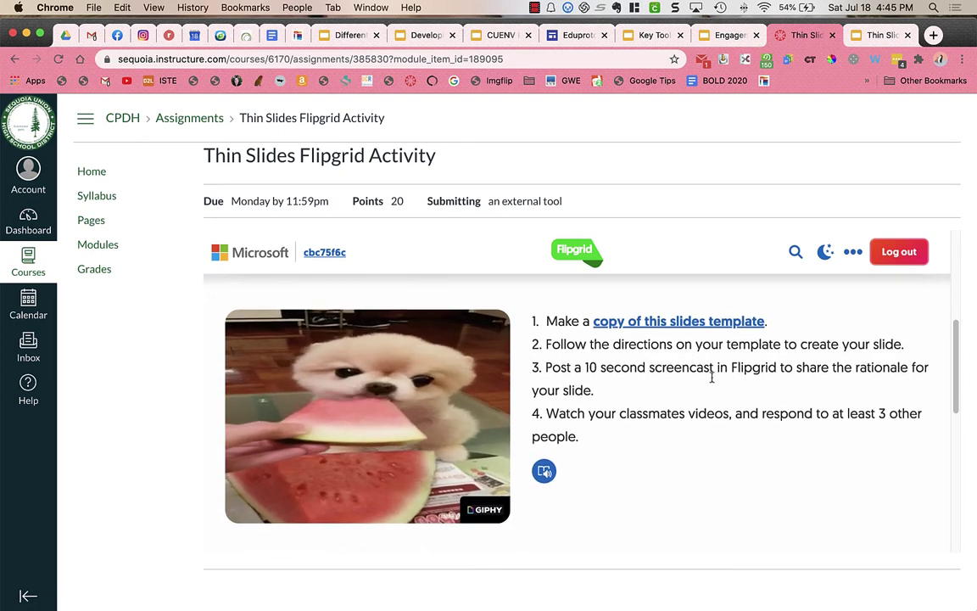
{"action": "right_click", "coordinate": [737, 328]}
{"action": "left_click", "coordinate": [561, 331]}
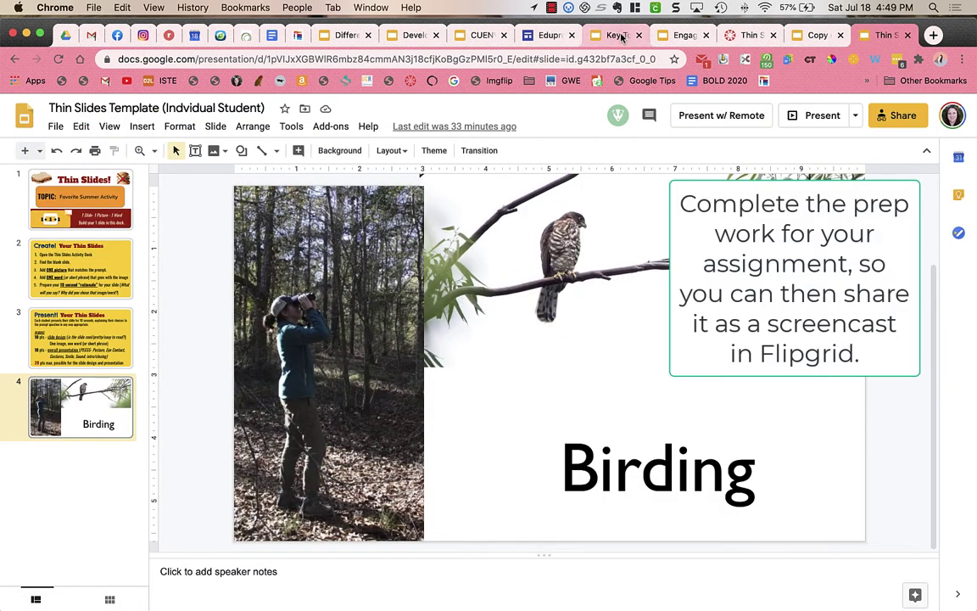
- Return to the Flipgrid assignment, start a new video response and allow microphone and camera access
{"action": "left_click", "coordinate": [739, 35]}
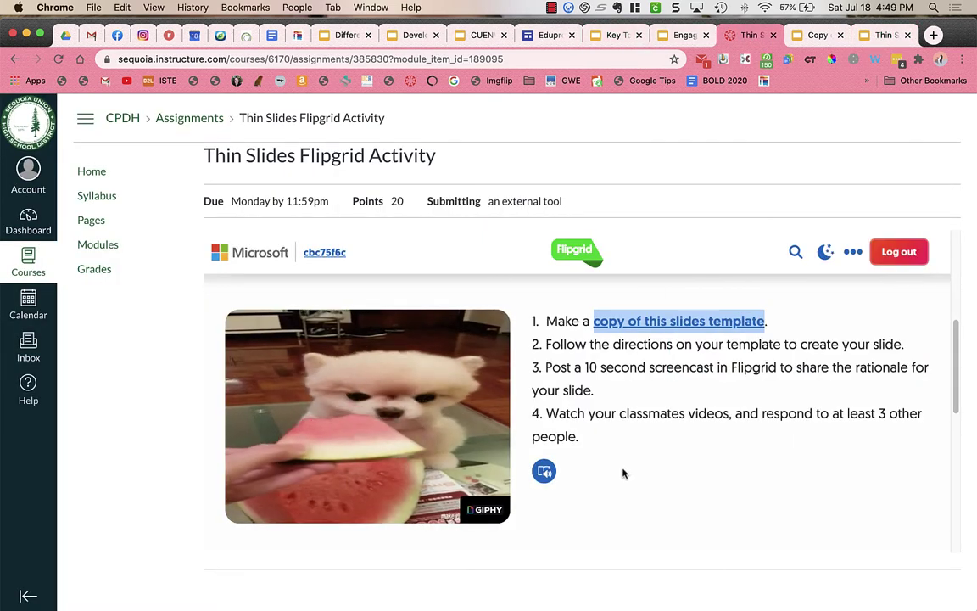
{"action": "scroll", "coordinate": [622, 473], "scroll_direction": "down", "scroll_amount": 5}
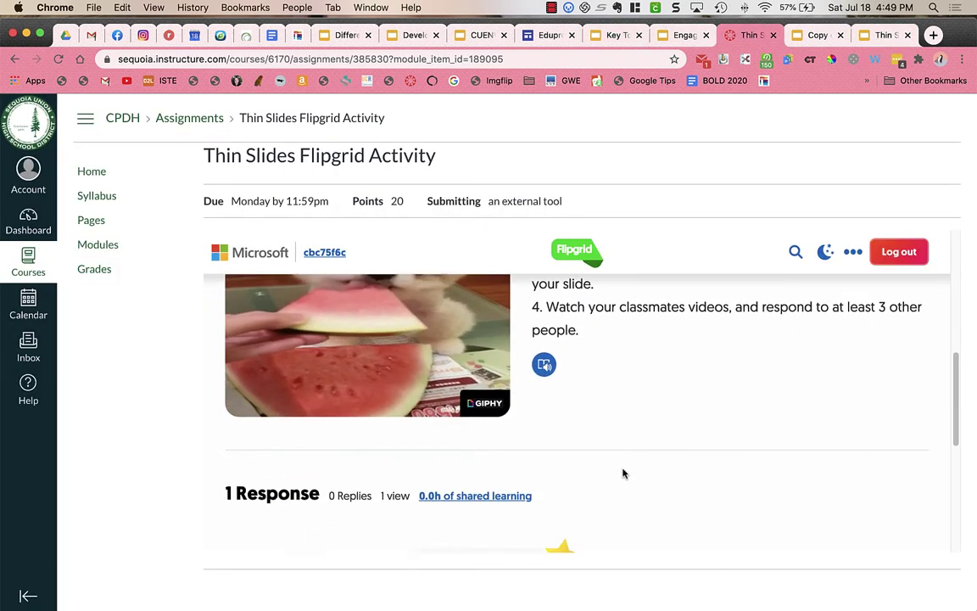
{"action": "scroll", "coordinate": [622, 472], "scroll_direction": "down", "scroll_amount": 1}
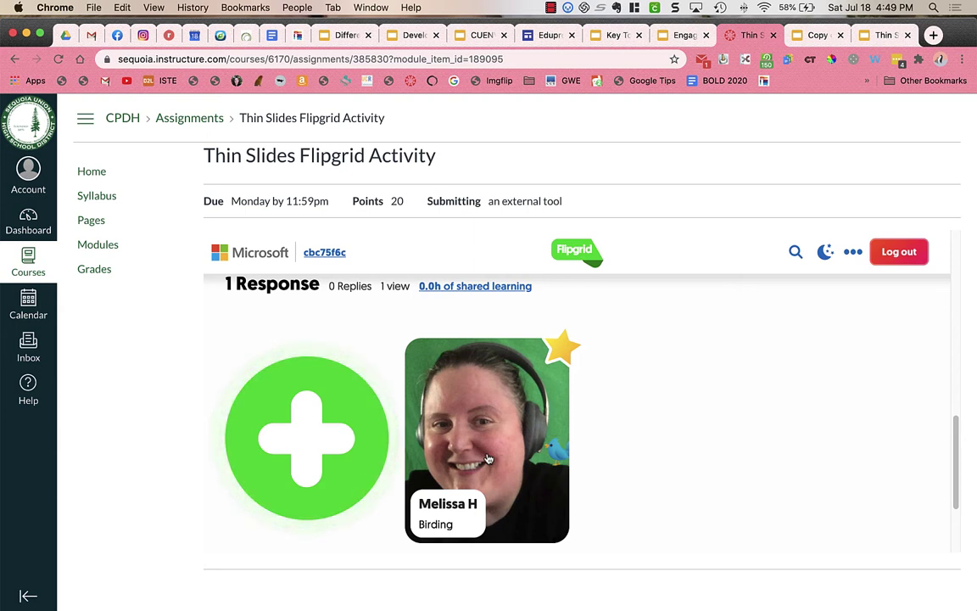
{"action": "left_click", "coordinate": [328, 451]}
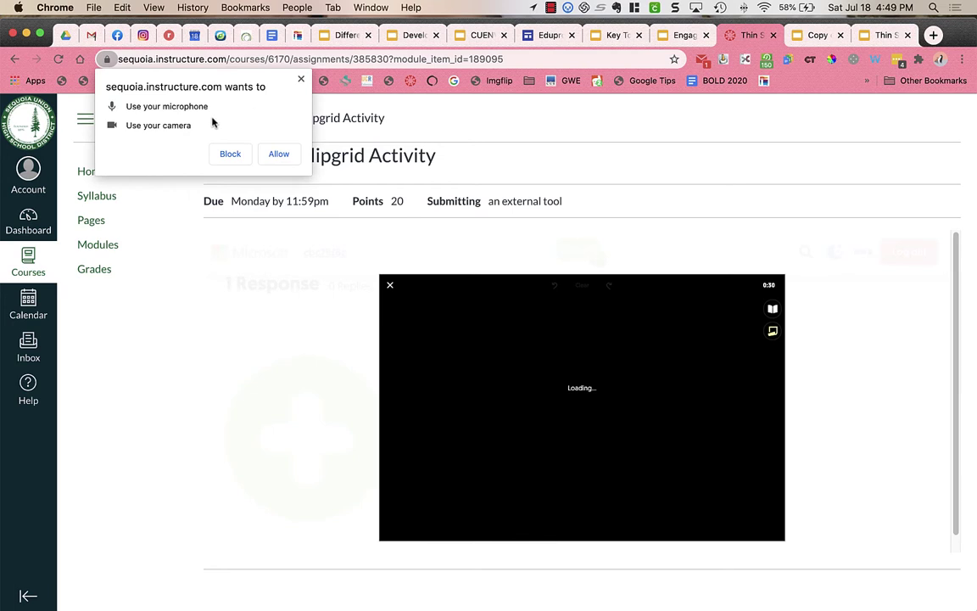
{"action": "left_click", "coordinate": [279, 154]}
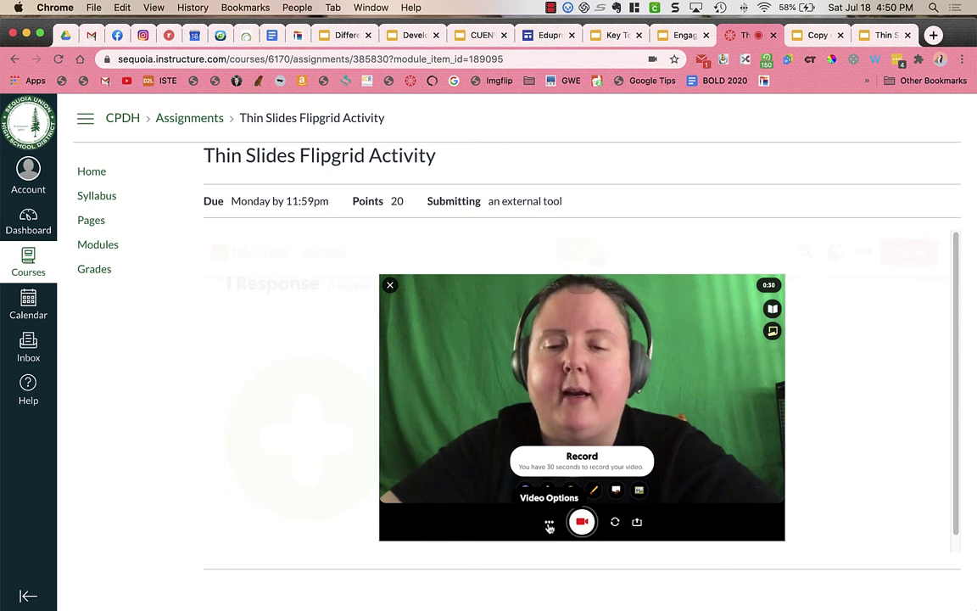
- Choose Screen Recording (Beta) in the video options and start the screen recording
{"action": "left_click", "coordinate": [549, 526]}
{"action": "left_click", "coordinate": [550, 526]}
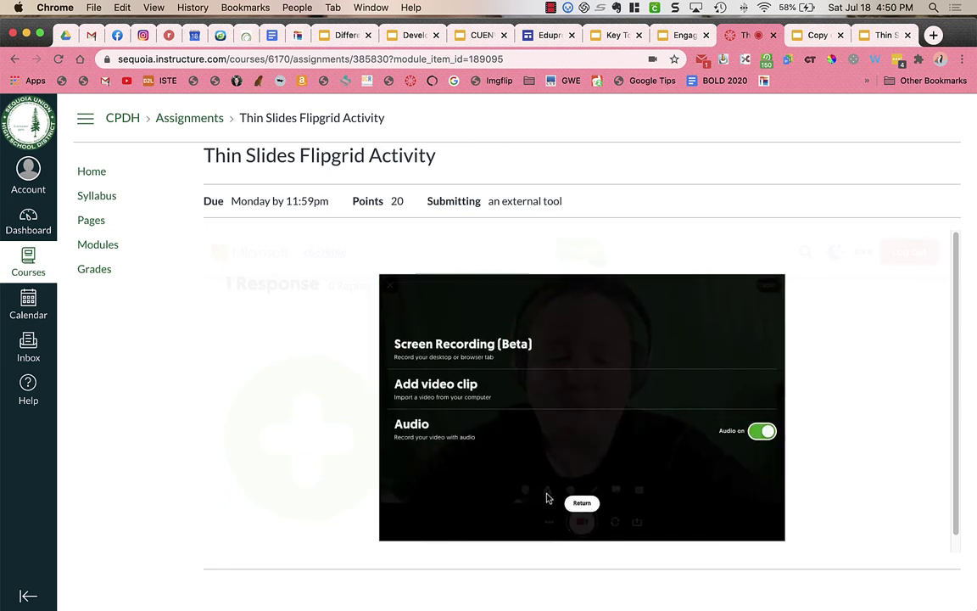
{"action": "left_click", "coordinate": [526, 359]}
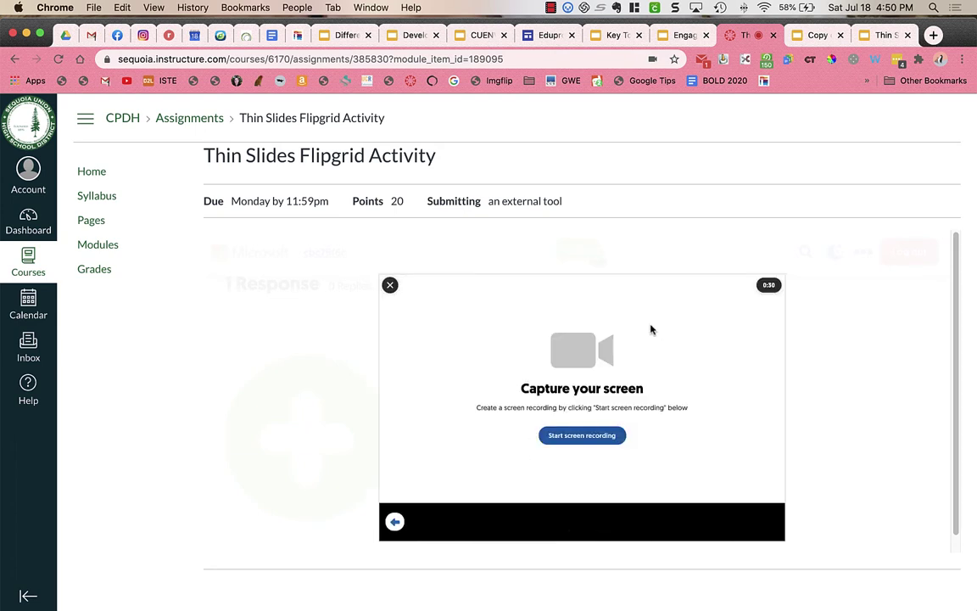
{"action": "left_click", "coordinate": [573, 438]}
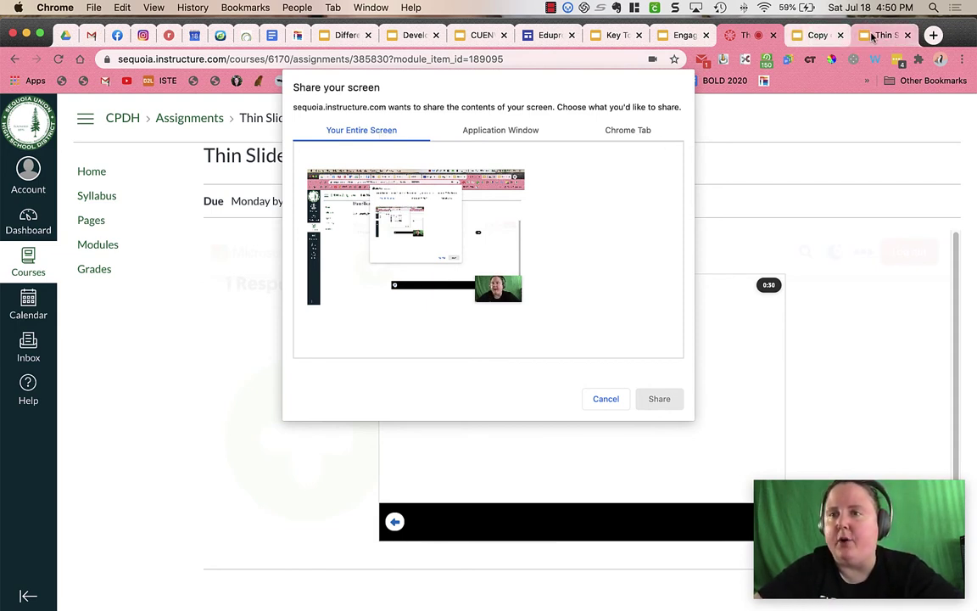
- Share the browser tab "Copy of Thin Slides Template (Indvidual Student)" for the screen recording
{"action": "left_click", "coordinate": [626, 134]}
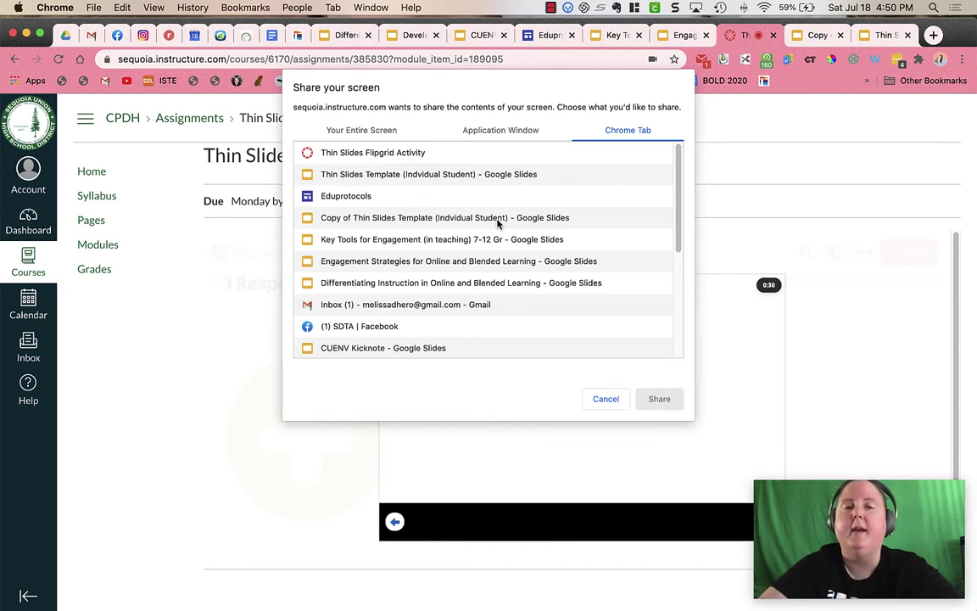
{"action": "mouse_move", "coordinate": [820, 496]}
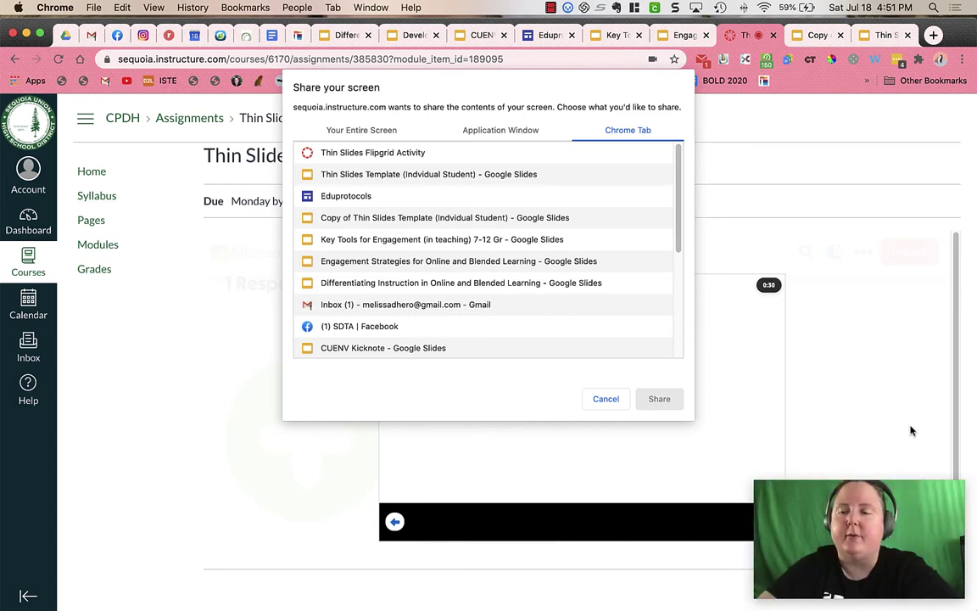
{"action": "mouse_move", "coordinate": [883, 515]}
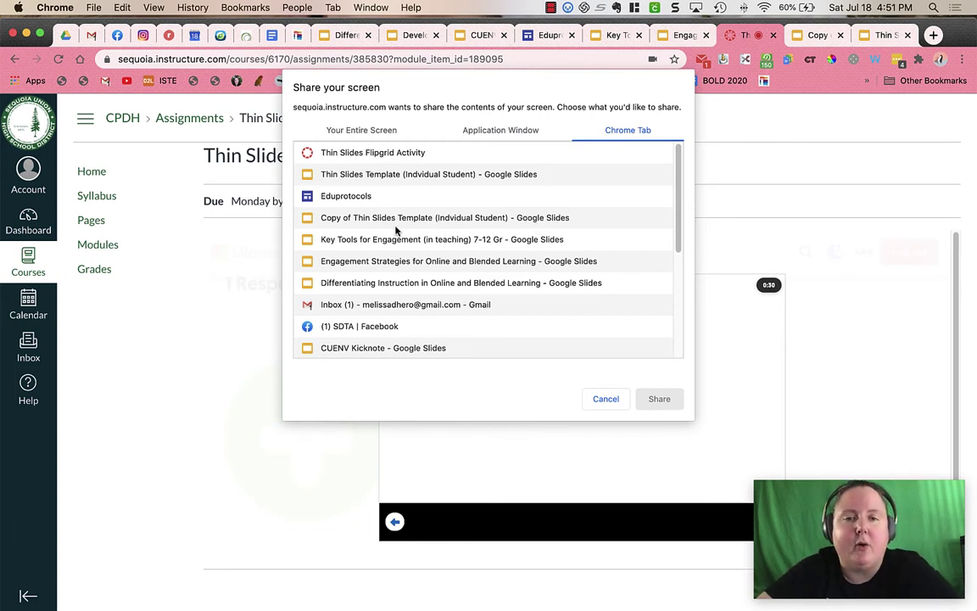
{"action": "left_click", "coordinate": [346, 219]}
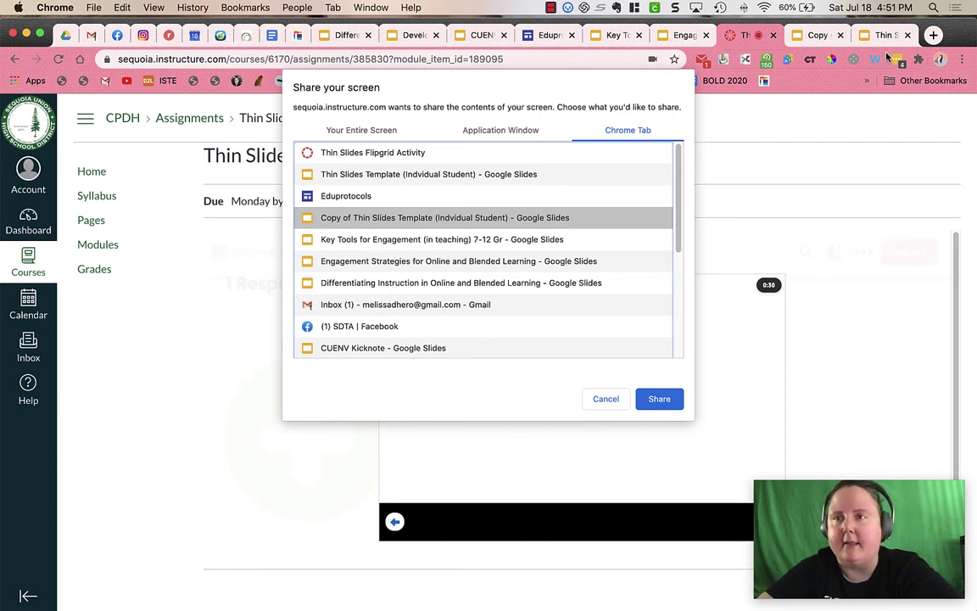
{"action": "left_click", "coordinate": [659, 399]}
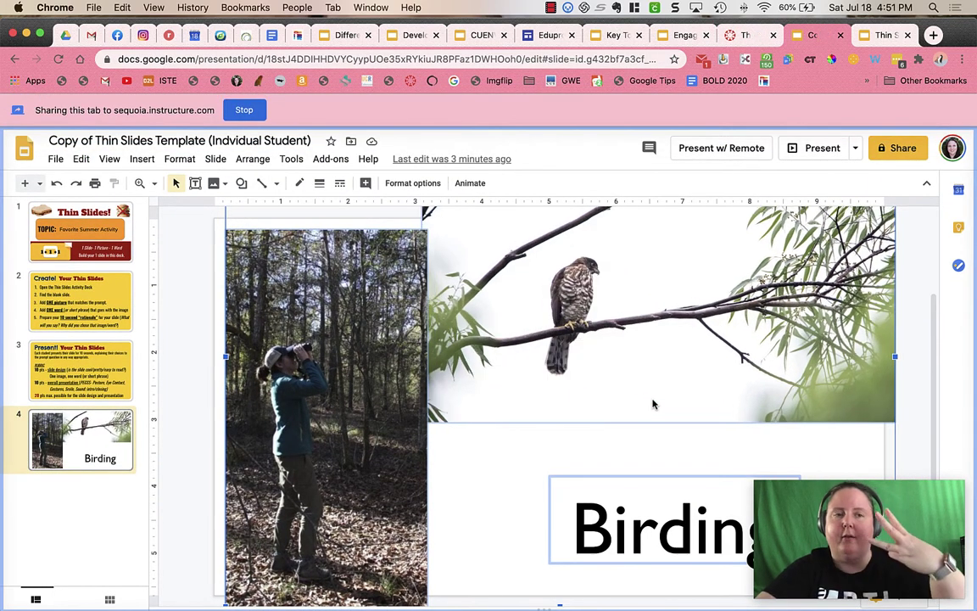
- Present the Birding slide while recording, and stop sharing the tab
{"action": "left_click", "coordinate": [812, 151]}
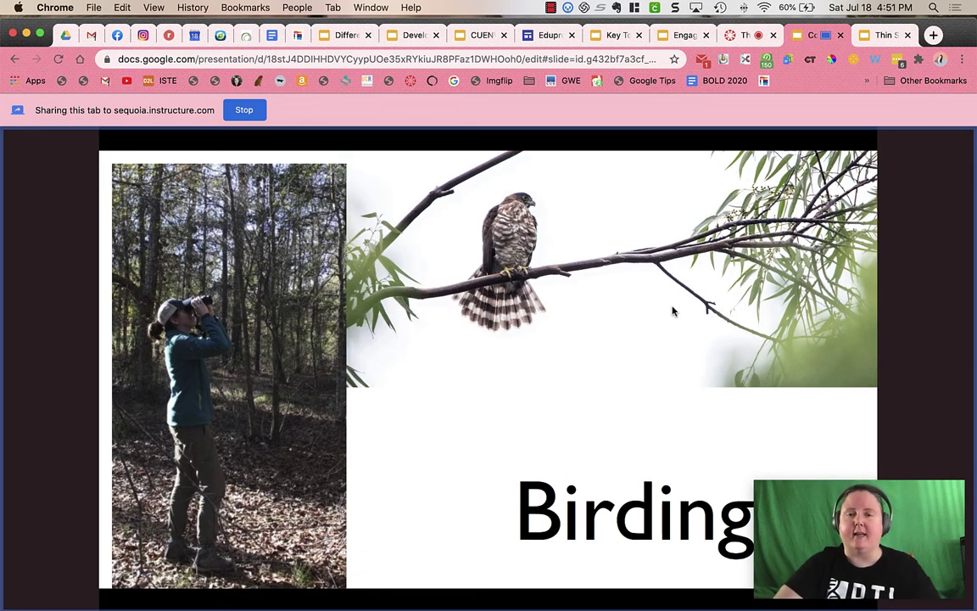
{"action": "left_click", "coordinate": [245, 111]}
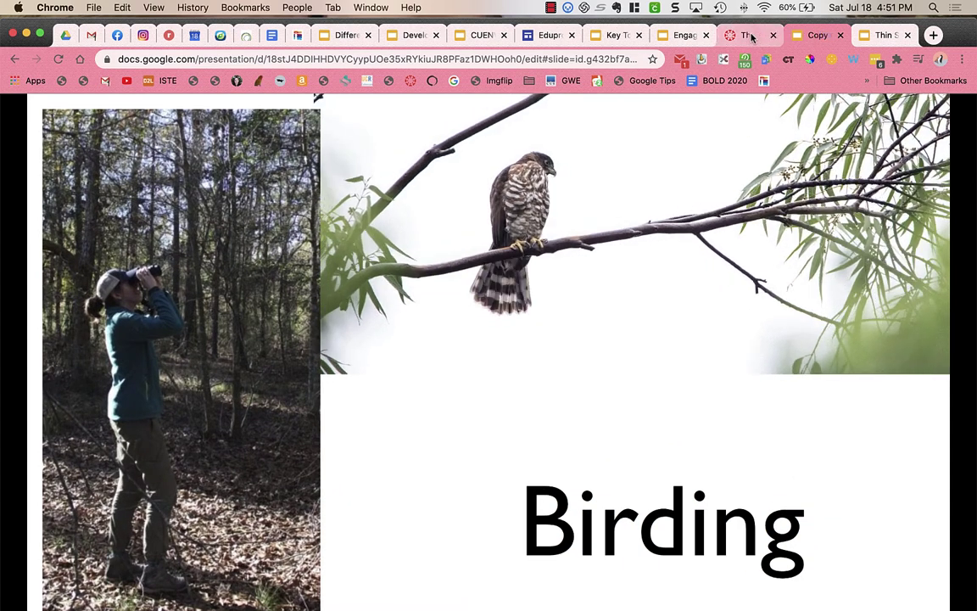
- Return to the Flipgrid activity, start previewing the recorded clip, and exit the recorder to discard it
{"action": "left_click", "coordinate": [751, 37]}
{"action": "left_click", "coordinate": [466, 522]}
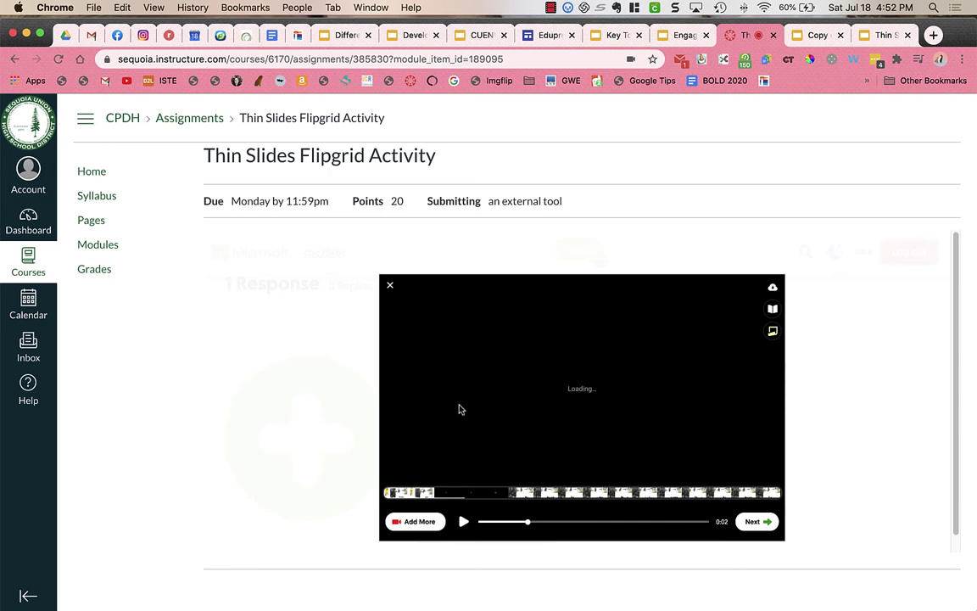
{"action": "left_click", "coordinate": [390, 288]}
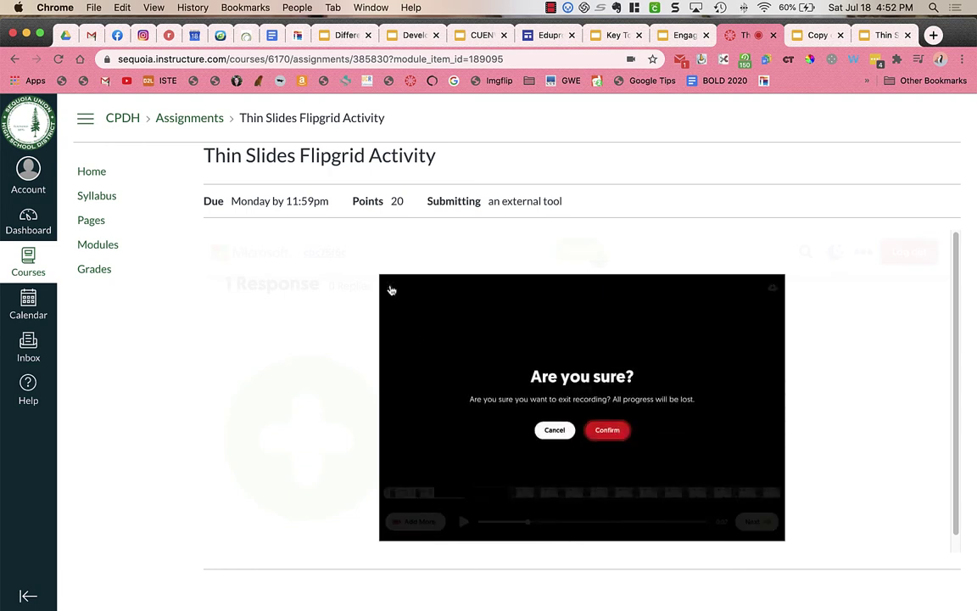
{"action": "left_click", "coordinate": [607, 430]}
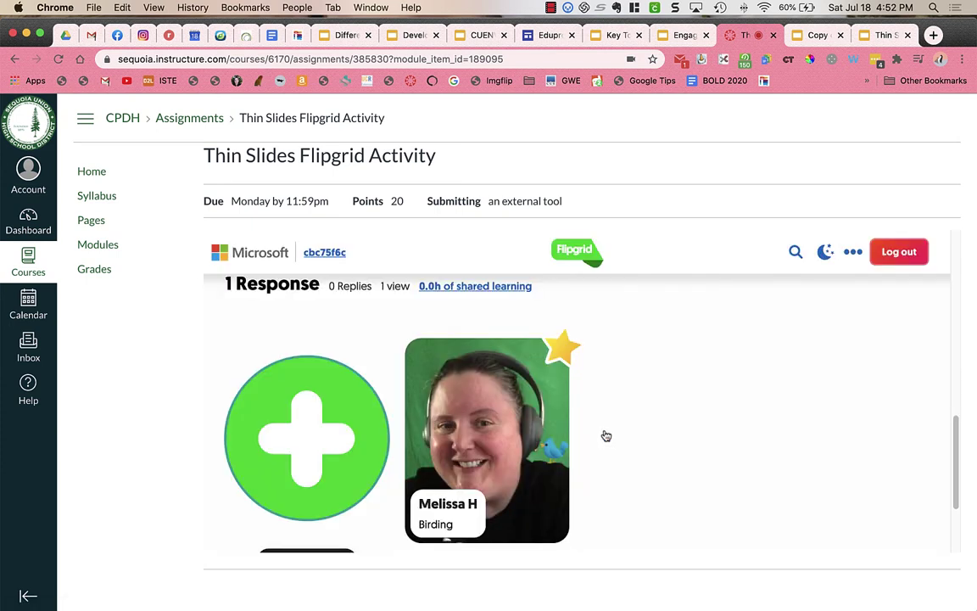
- Start another Flipgrid response and launch Screen Recording (Beta) from the video options
{"action": "left_click", "coordinate": [323, 450]}
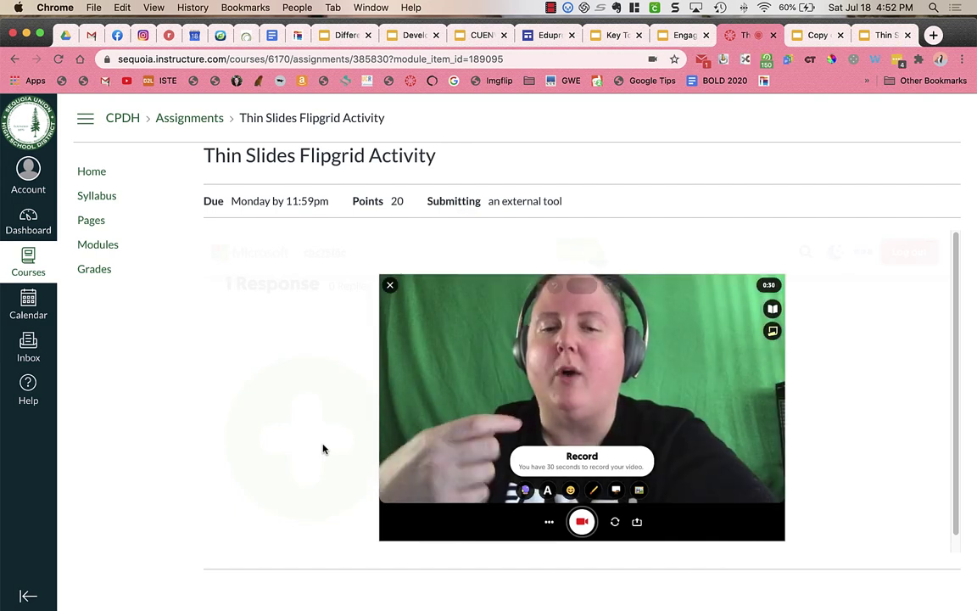
{"action": "left_click", "coordinate": [549, 522]}
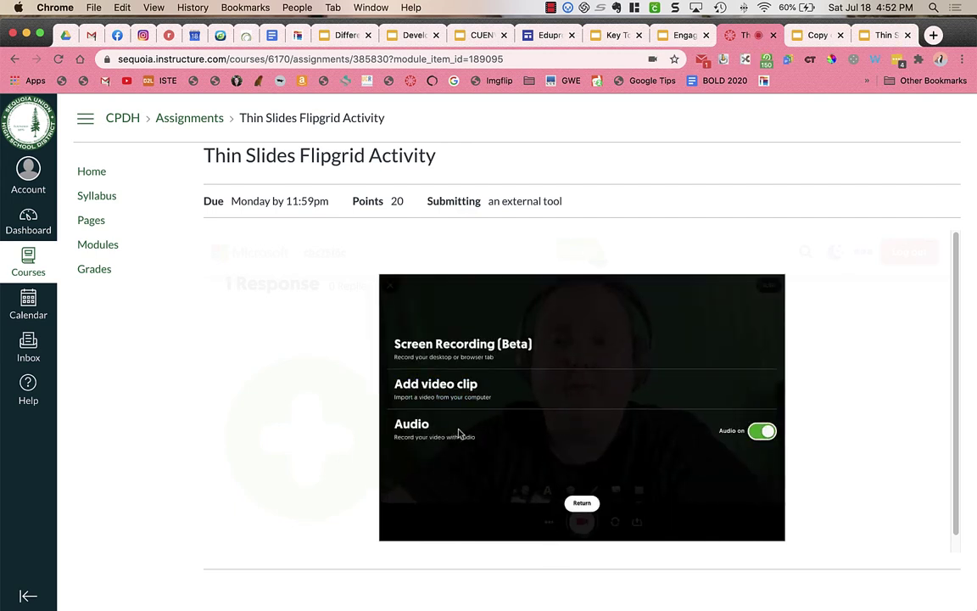
{"action": "left_click", "coordinate": [465, 354]}
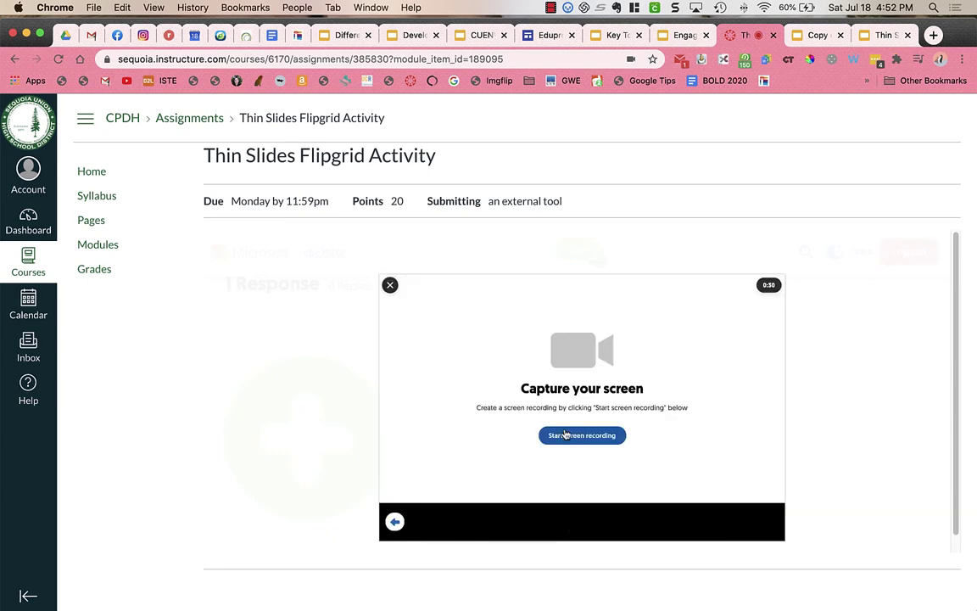
{"action": "left_click", "coordinate": [600, 435]}
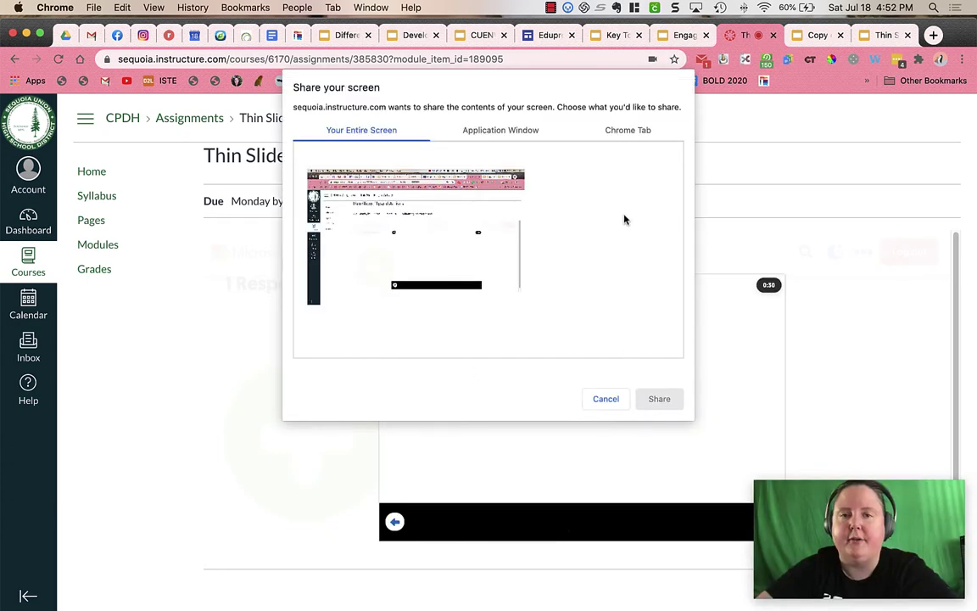
- Record the "Copy of Thin Slides Template (Indvidual Student)" browser tab by sharing it with the recorder
{"action": "left_click", "coordinate": [628, 130]}
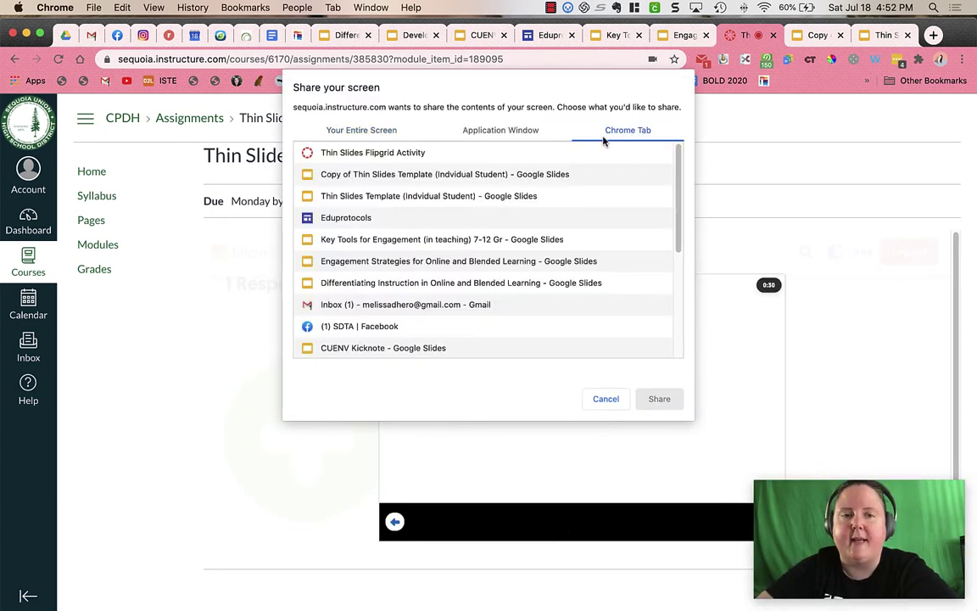
{"action": "left_click", "coordinate": [474, 176]}
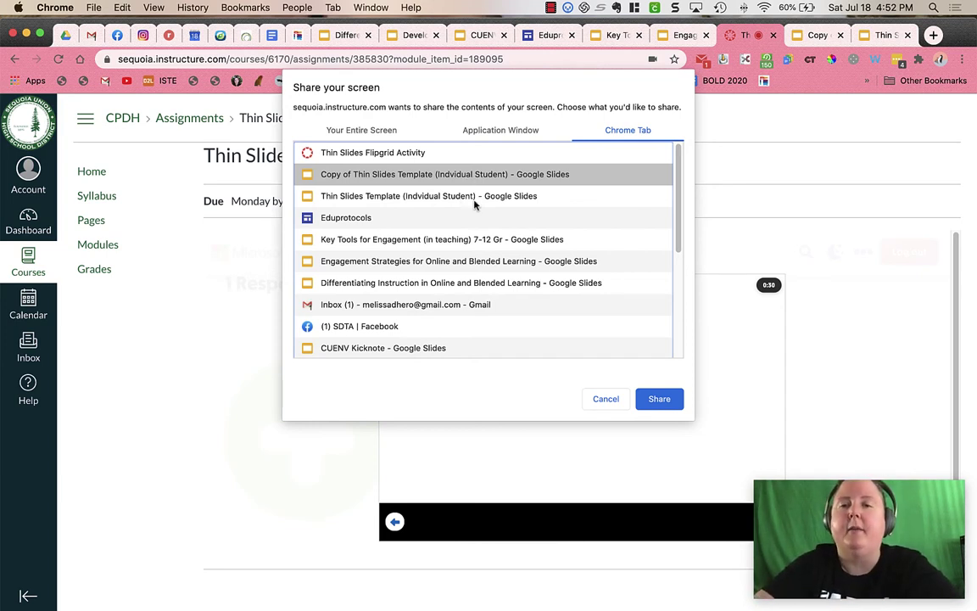
{"action": "left_click", "coordinate": [660, 401]}
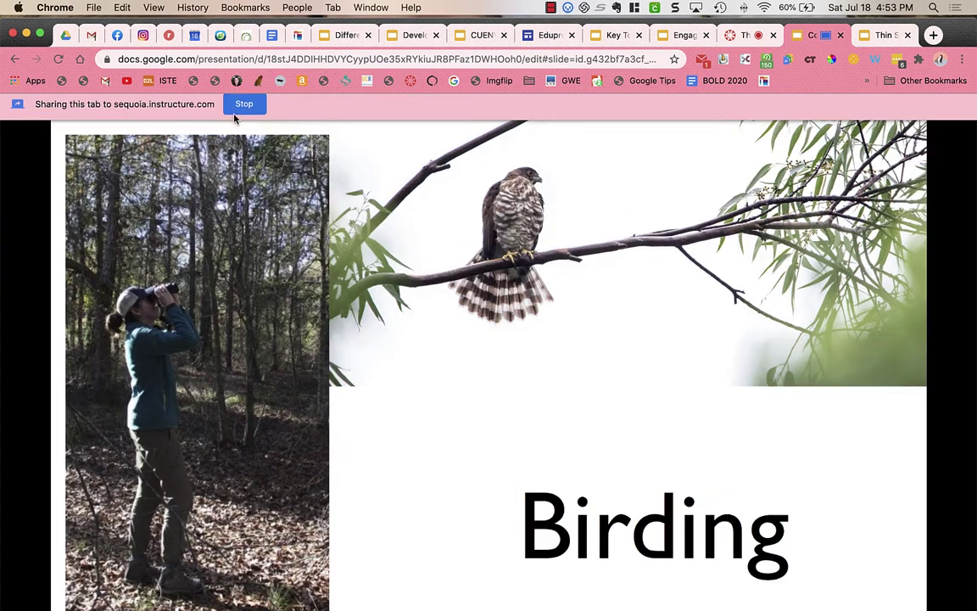
- Stop sharing the slides tab, return to the Flipgrid activity and pause the clip's review playback
{"action": "left_click", "coordinate": [242, 111]}
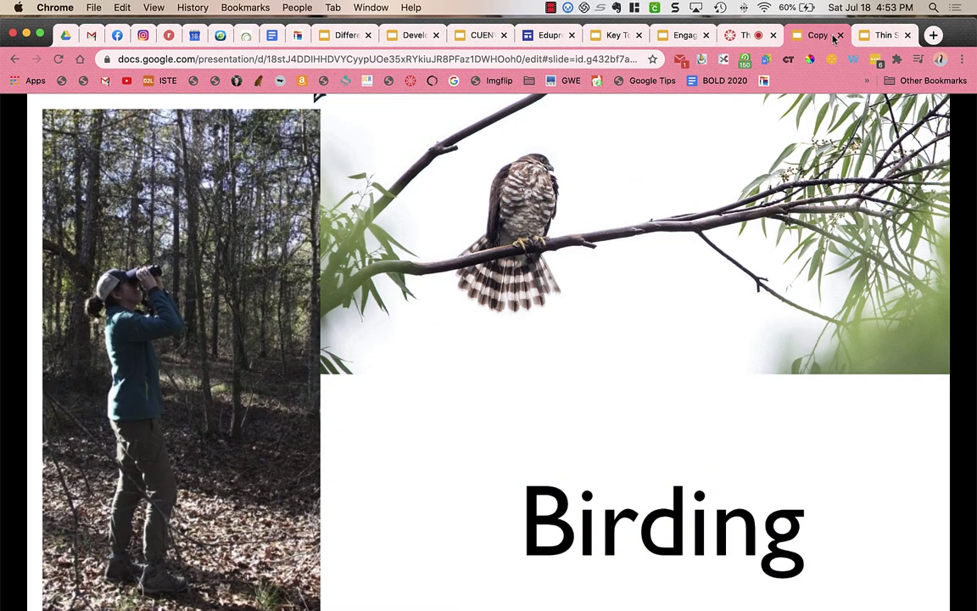
{"action": "left_click", "coordinate": [747, 36]}
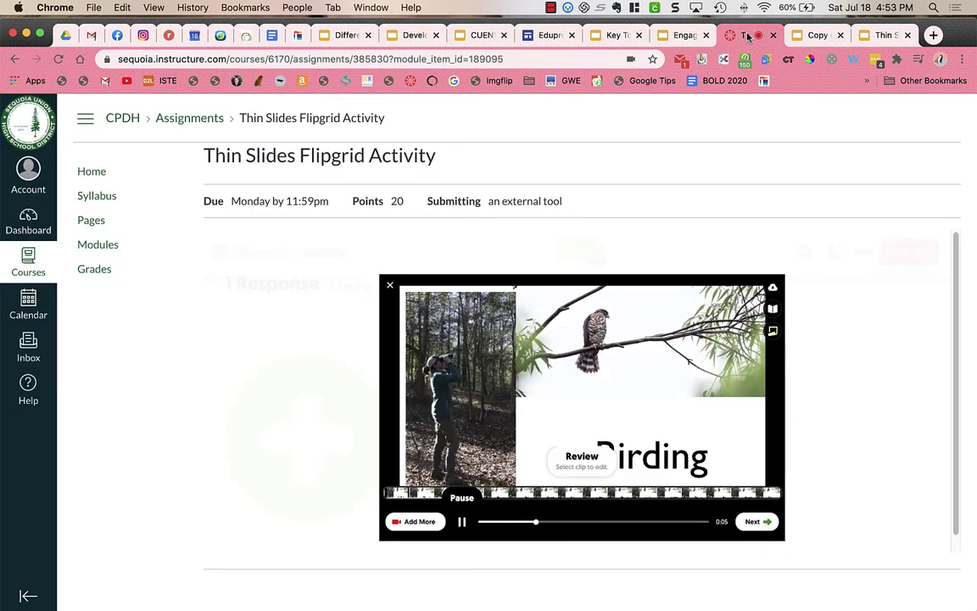
{"action": "left_click", "coordinate": [463, 522]}
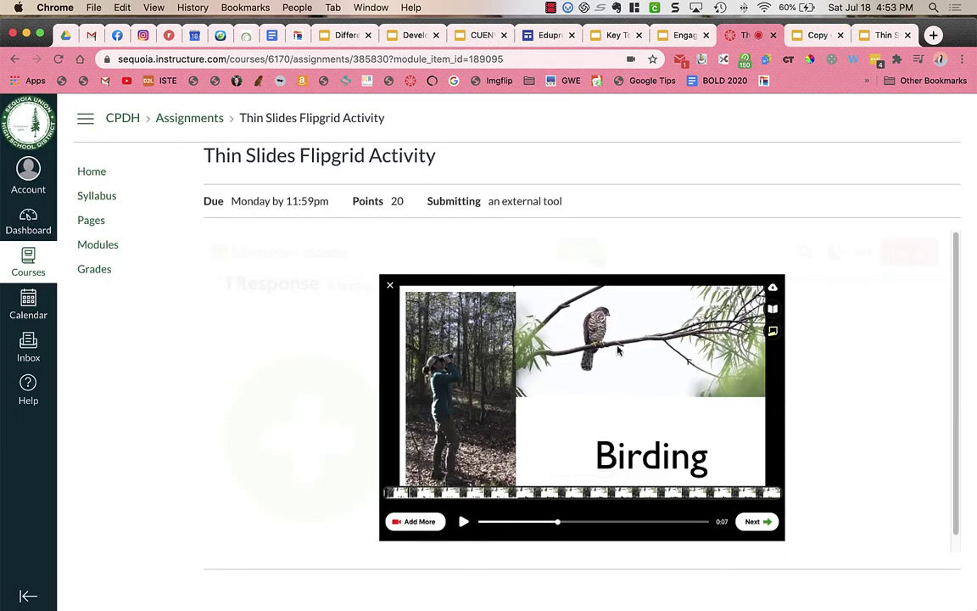
- Take a selfie for the recorded clip and place the red parrot sticker, found by searching "bird", at the upper right of the head
{"action": "left_click", "coordinate": [754, 522]}
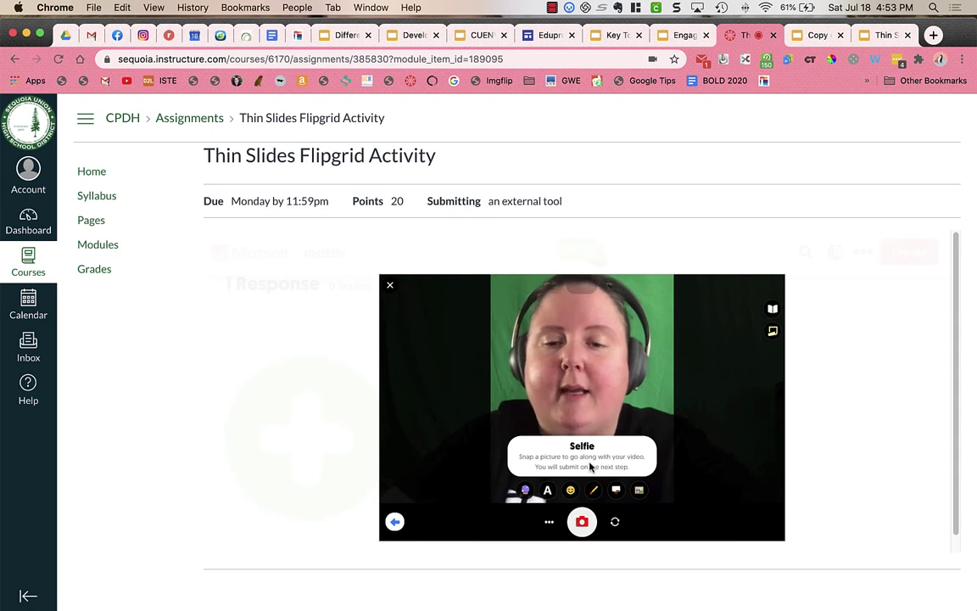
{"action": "left_click", "coordinate": [582, 521]}
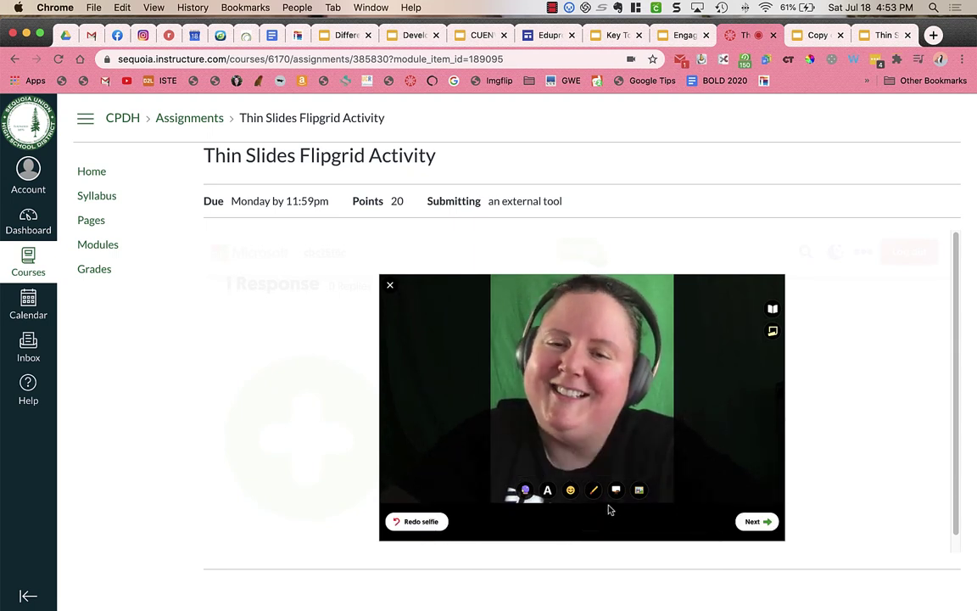
{"action": "left_click", "coordinate": [570, 491]}
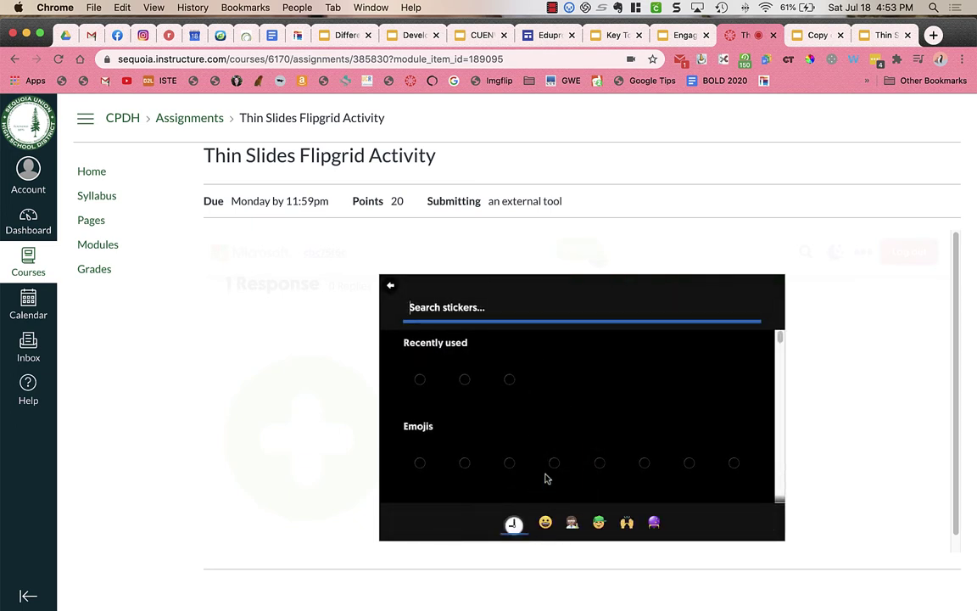
{"action": "type", "text": "bird"}
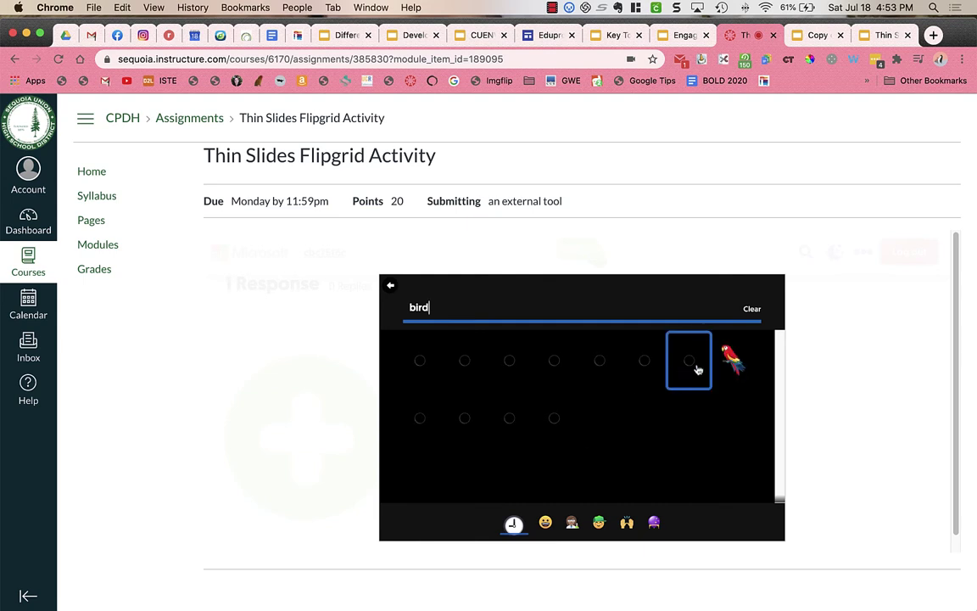
{"action": "left_click", "coordinate": [733, 361]}
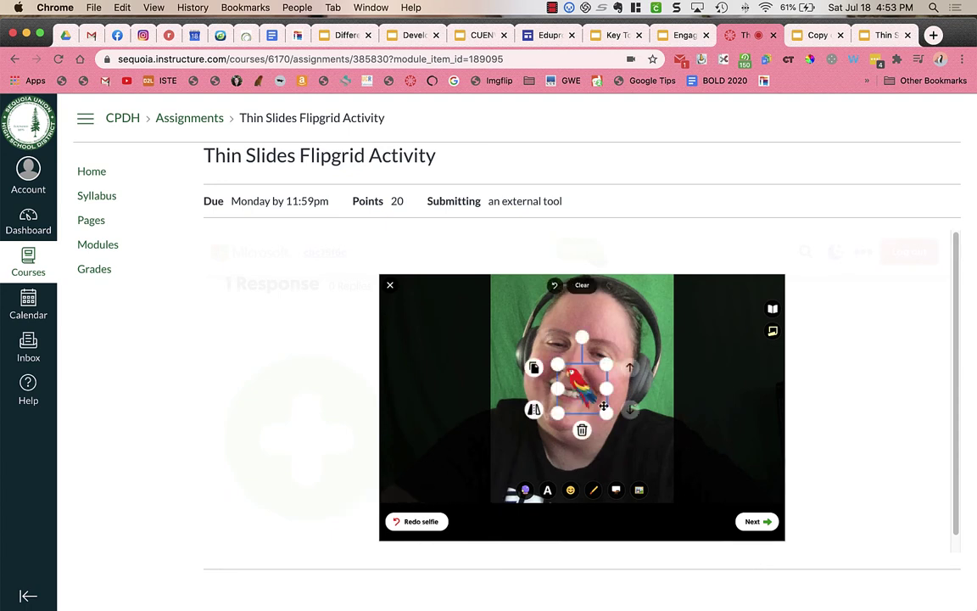
{"action": "left_click_drag", "start_coordinate": [582, 388], "coordinate": [648, 311]}
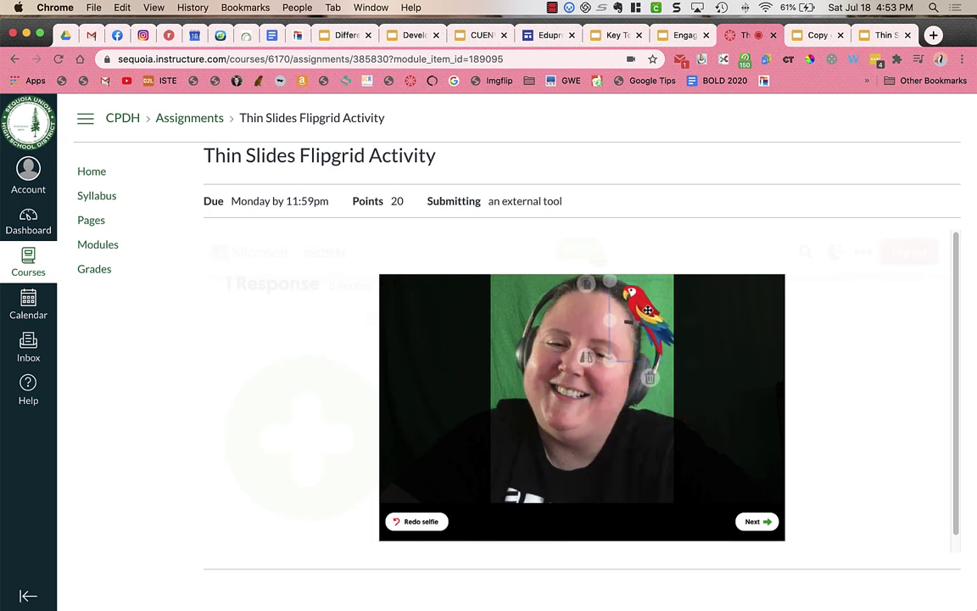
- Title the video "birding", submit it with its selfie, and close the submission dialog
{"action": "left_click", "coordinate": [757, 522]}
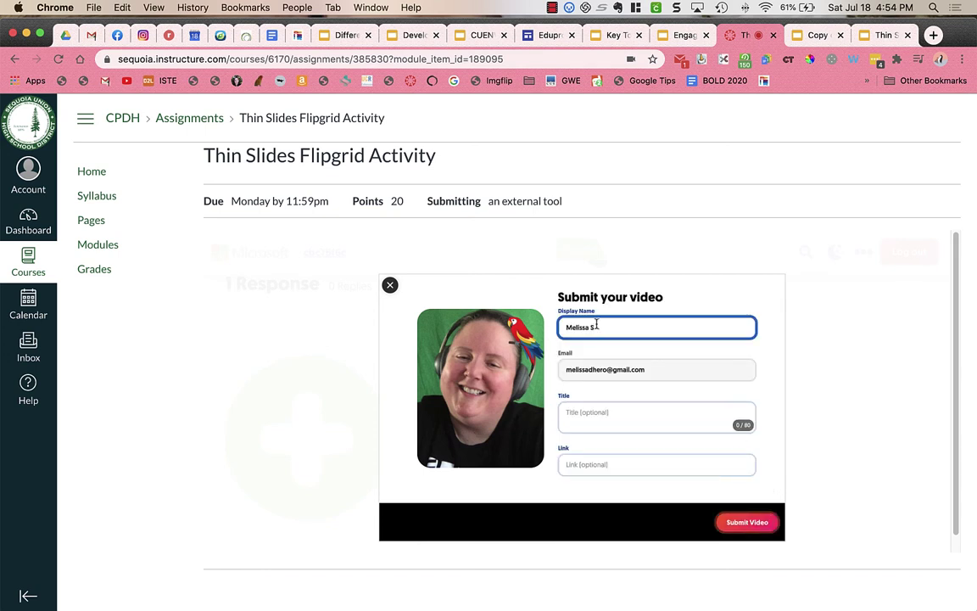
{"action": "left_click", "coordinate": [571, 372]}
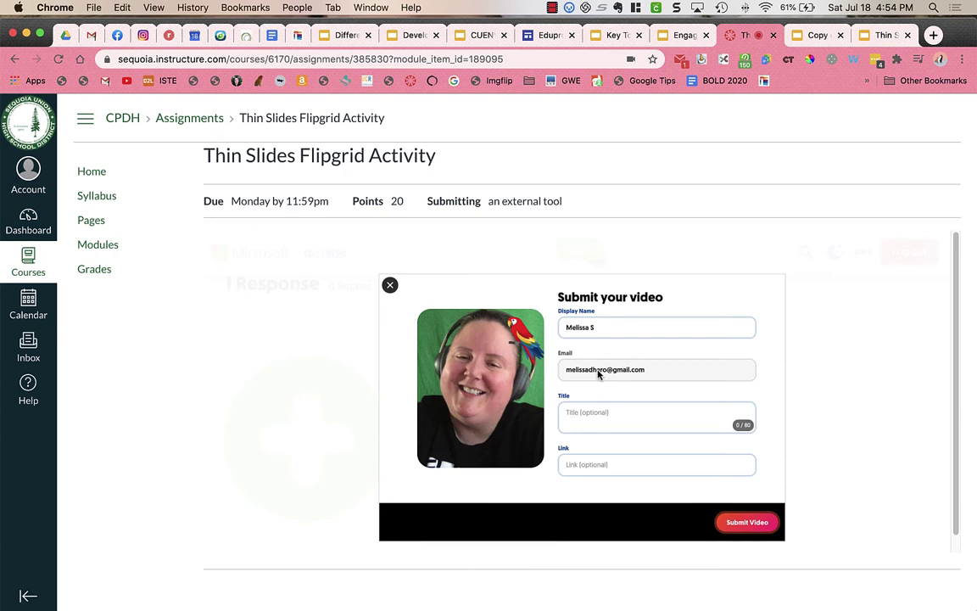
{"action": "left_click", "coordinate": [583, 419]}
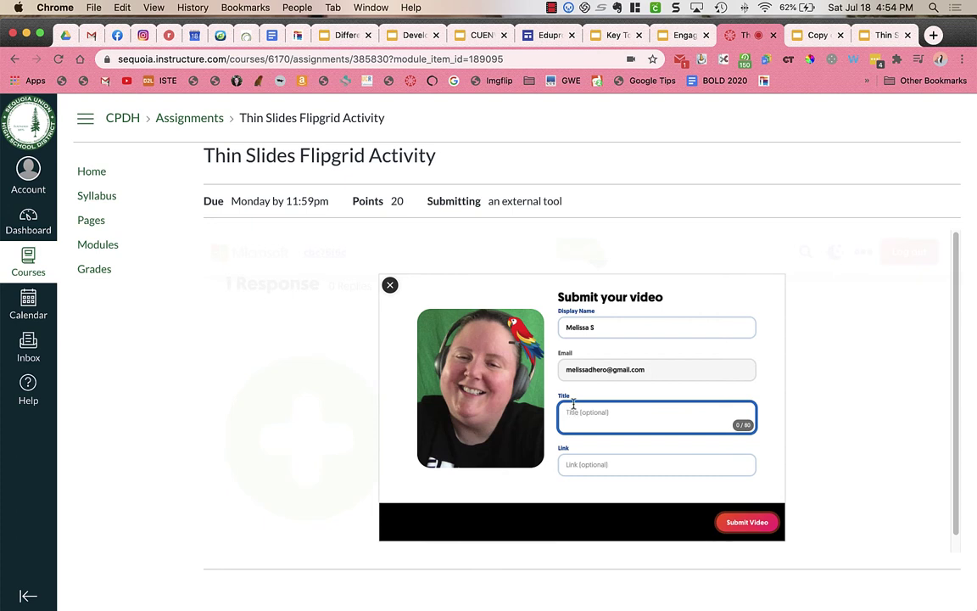
{"action": "type", "text": "birding"}
{"action": "left_click", "coordinate": [748, 527]}
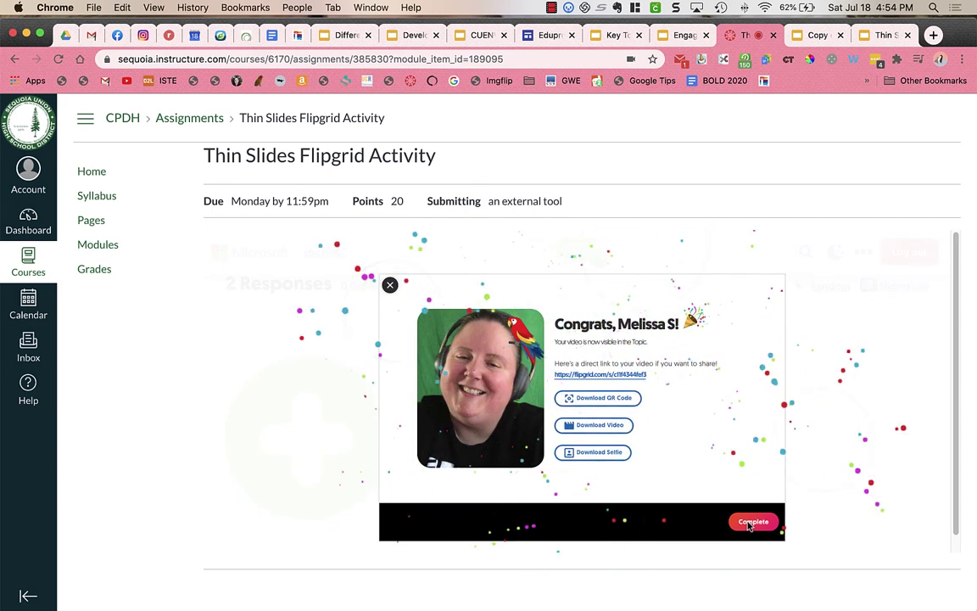
{"action": "left_click", "coordinate": [390, 285]}
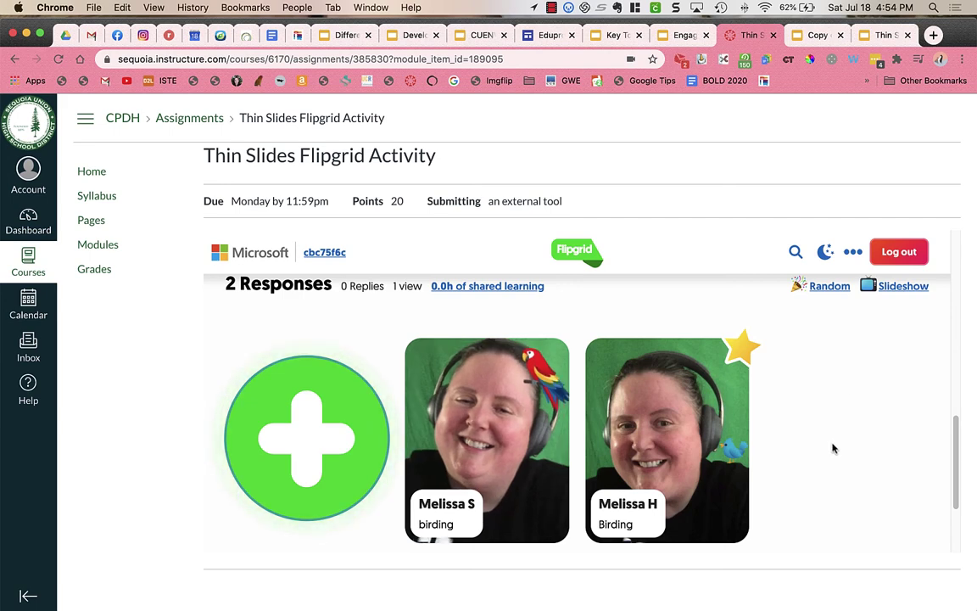
- Open the earlier starred Birding response, play its first moments, pause it, and turn on closed captions
{"action": "left_click", "coordinate": [671, 447]}
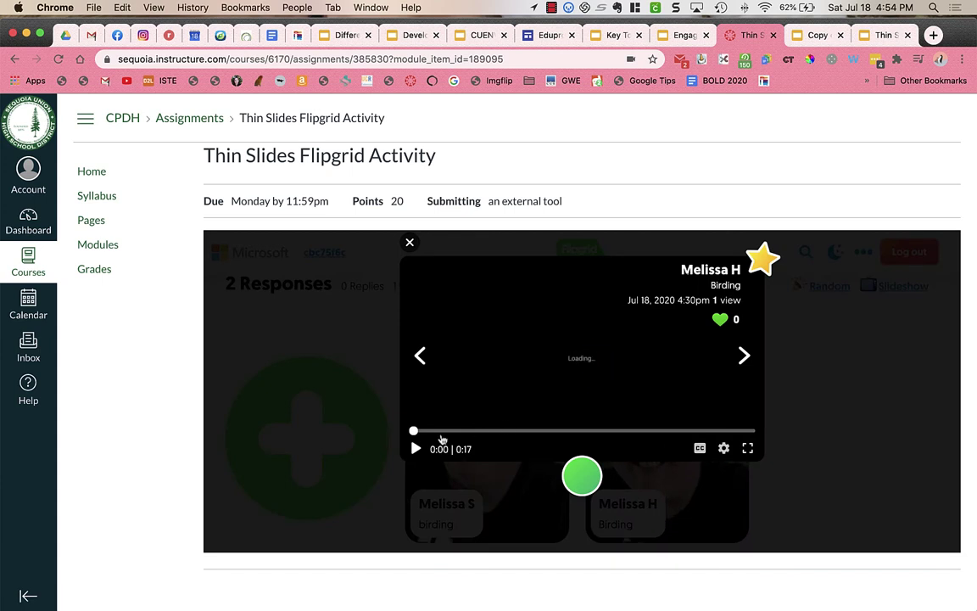
{"action": "left_click", "coordinate": [415, 449]}
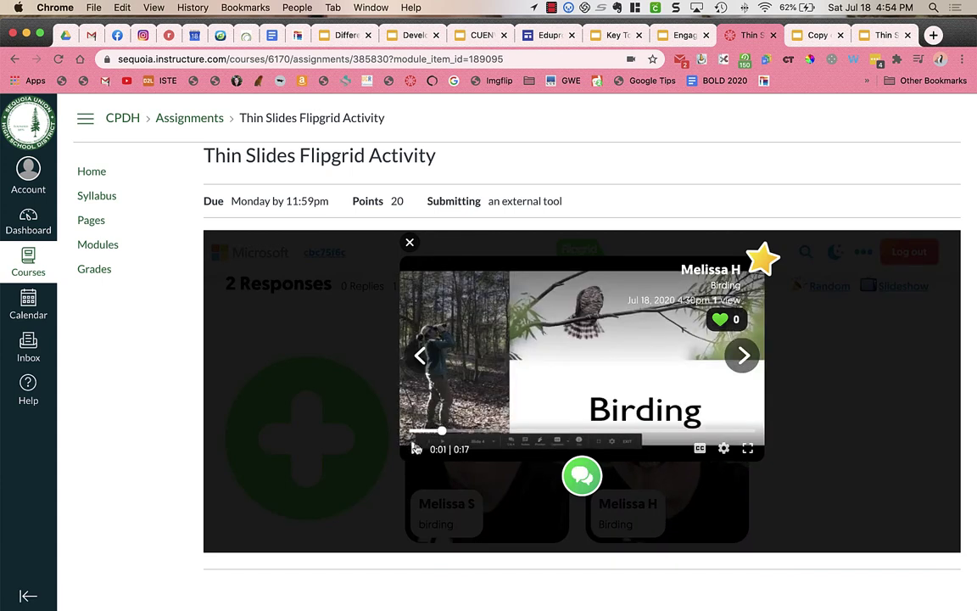
{"action": "left_click", "coordinate": [416, 448]}
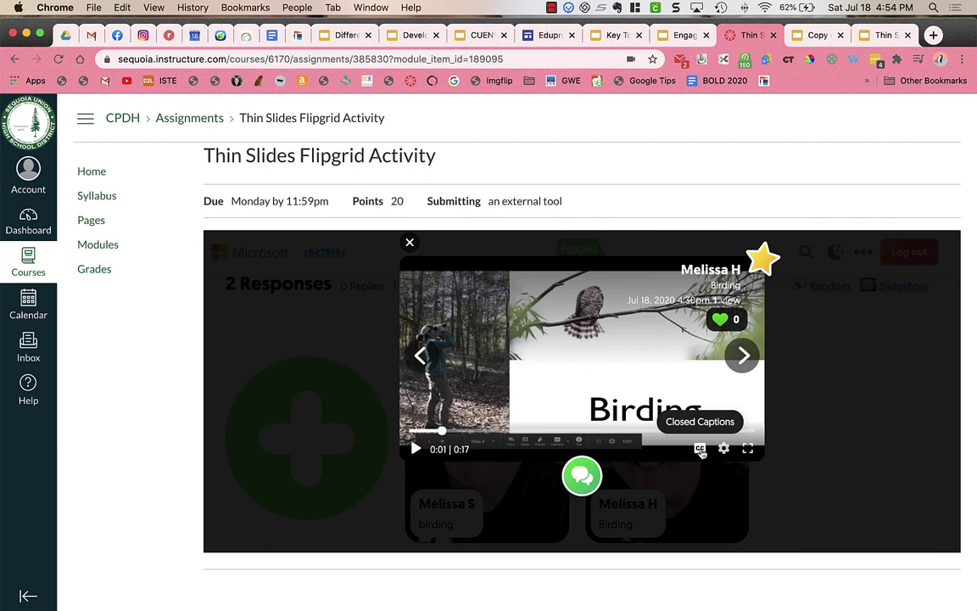
{"action": "left_click", "coordinate": [700, 450]}
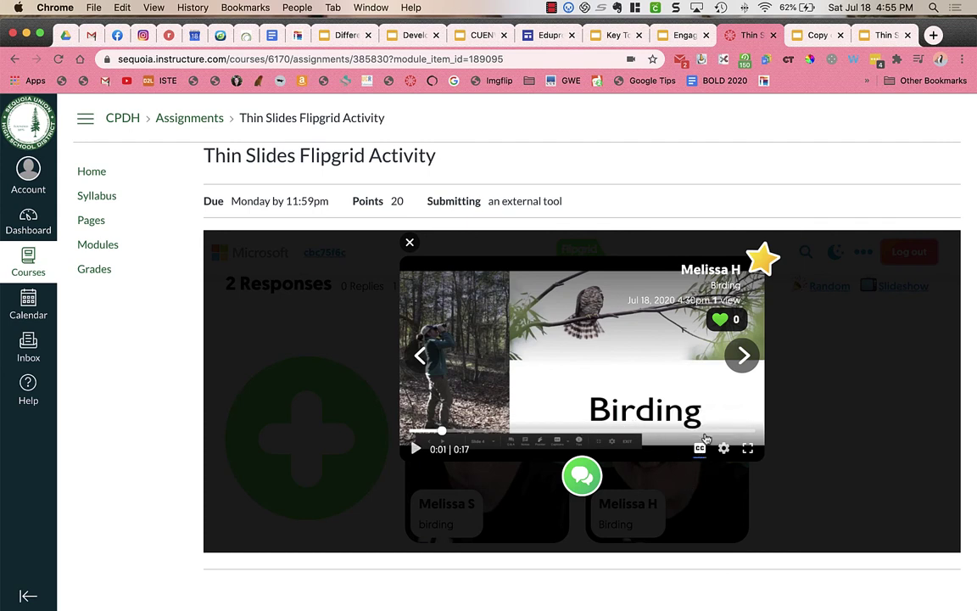
- Open the response's transcript in Immersive Reader and view the voice speed and voice selection options
{"action": "left_click", "coordinate": [724, 448]}
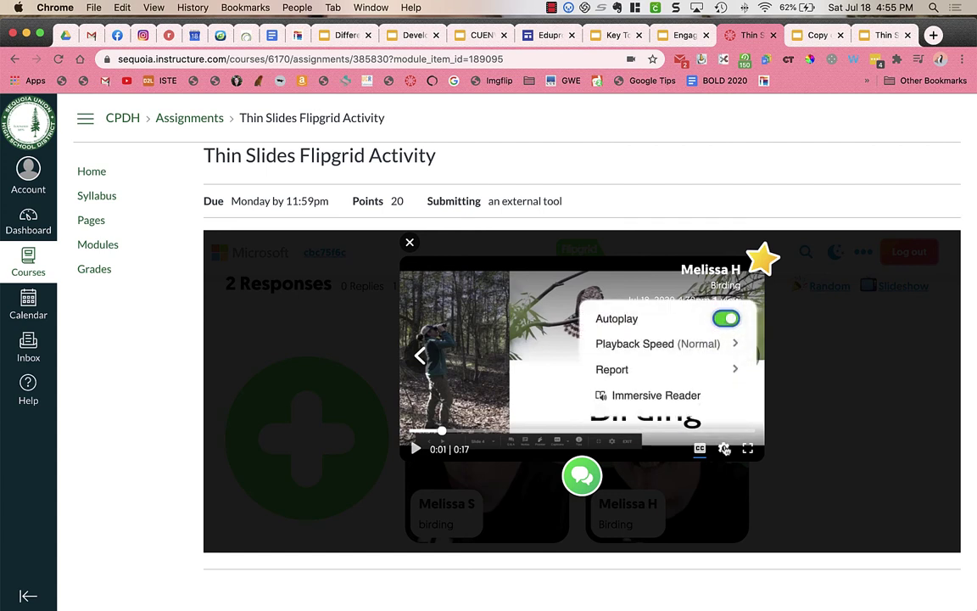
{"action": "left_click", "coordinate": [692, 397]}
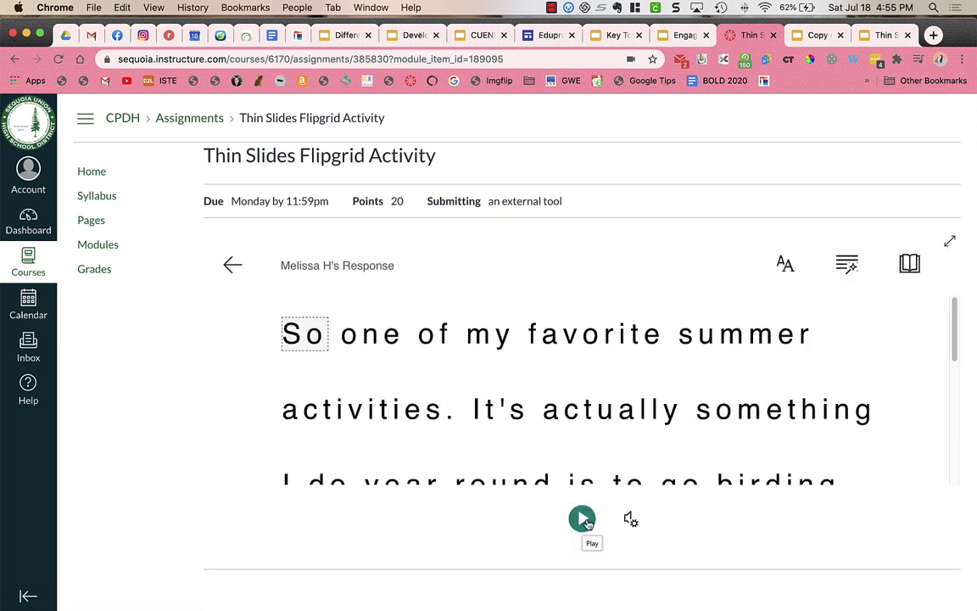
{"action": "left_click", "coordinate": [631, 519]}
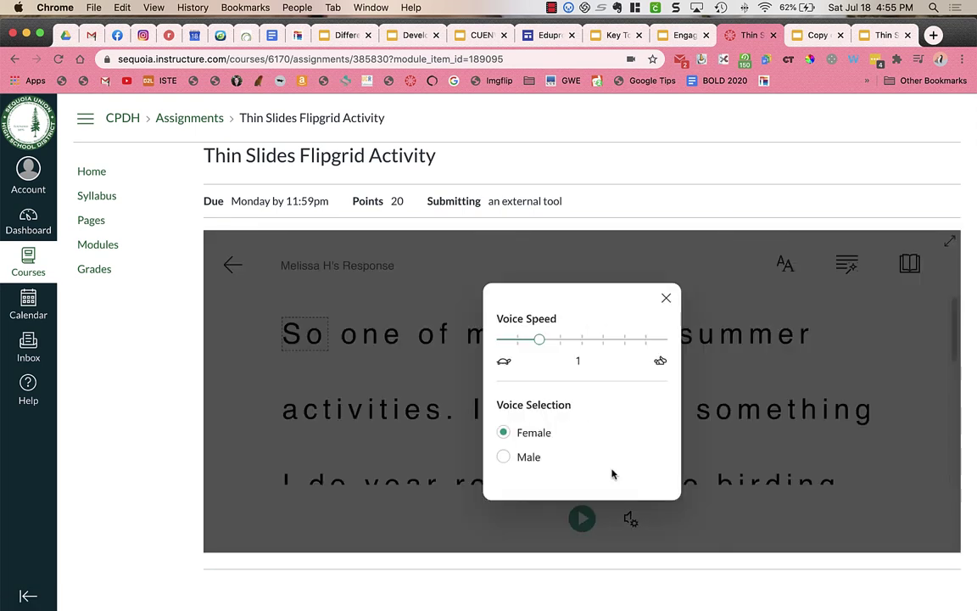
{"action": "left_click", "coordinate": [666, 298]}
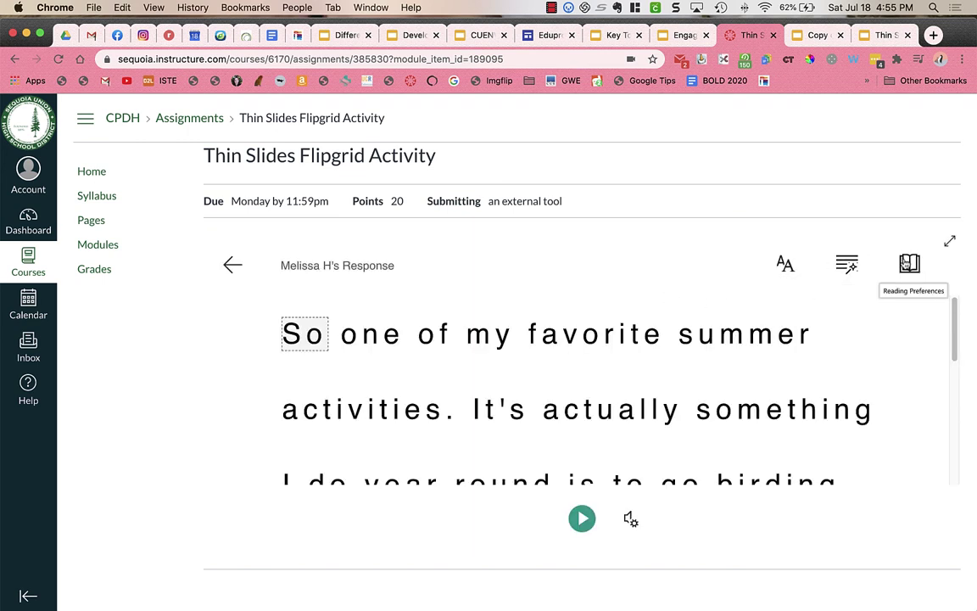
- Translate the whole transcript document into Spanish (Latin America) through the reading preferences
{"action": "left_click", "coordinate": [911, 264]}
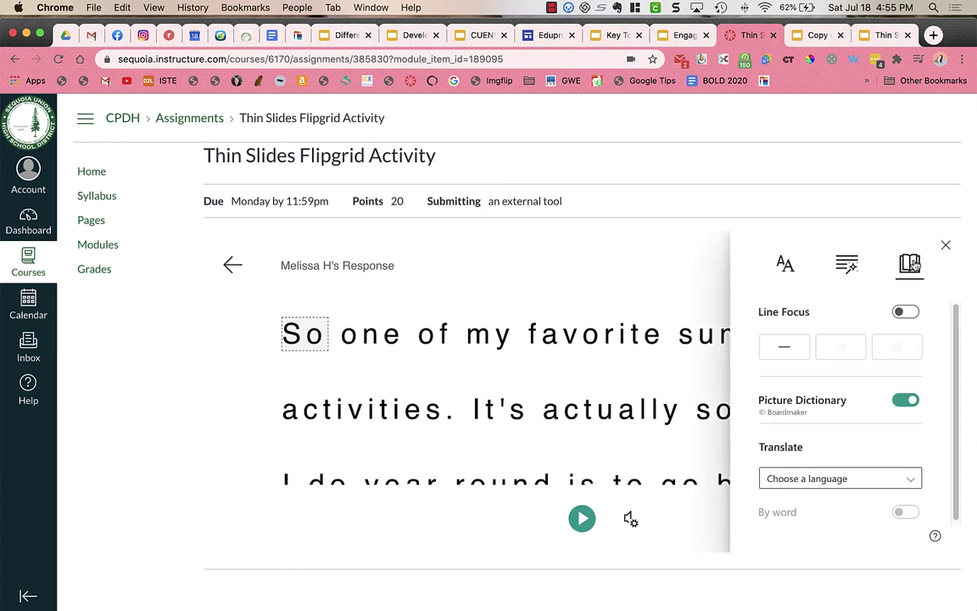
{"action": "scroll", "coordinate": [851, 415], "scroll_direction": "down", "scroll_amount": 2}
{"action": "left_click", "coordinate": [847, 446]}
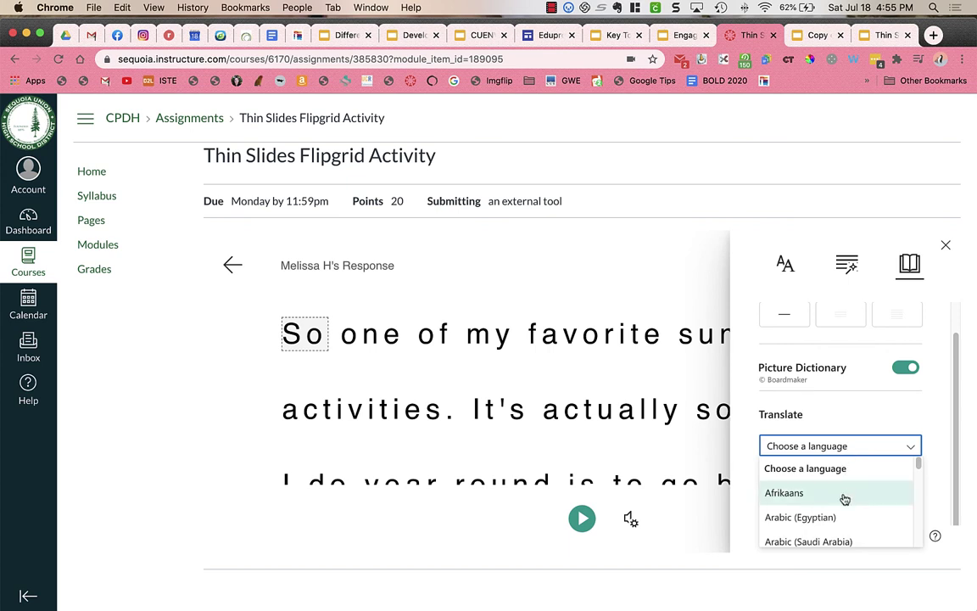
{"action": "scroll", "coordinate": [845, 500], "scroll_direction": "down", "scroll_amount": 2}
{"action": "scroll", "coordinate": [845, 499], "scroll_direction": "down", "scroll_amount": 5}
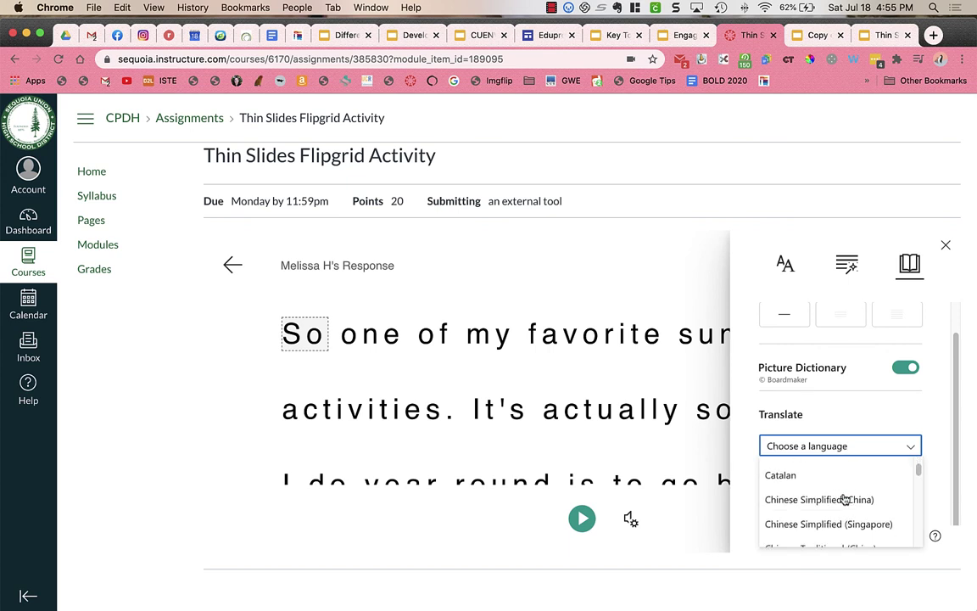
{"action": "scroll", "coordinate": [845, 499], "scroll_direction": "down", "scroll_amount": 6}
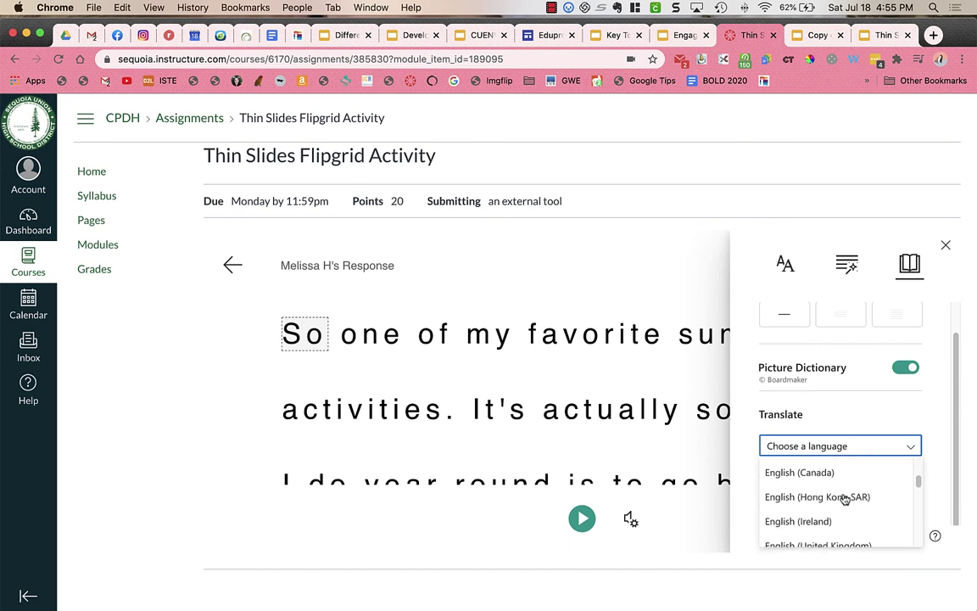
{"action": "scroll", "coordinate": [845, 499], "scroll_direction": "down", "scroll_amount": 6}
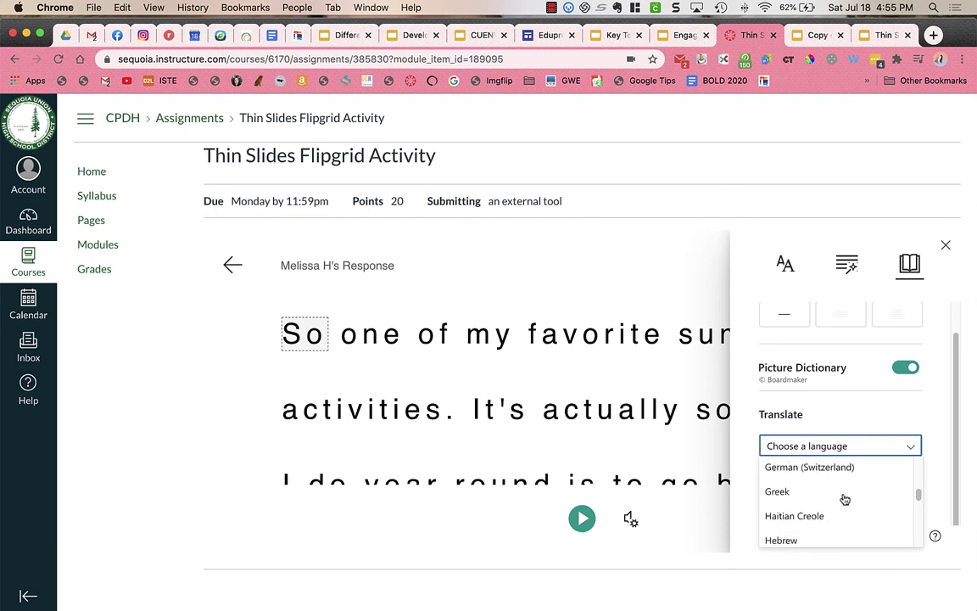
{"action": "scroll", "coordinate": [844, 500], "scroll_direction": "down", "scroll_amount": 8}
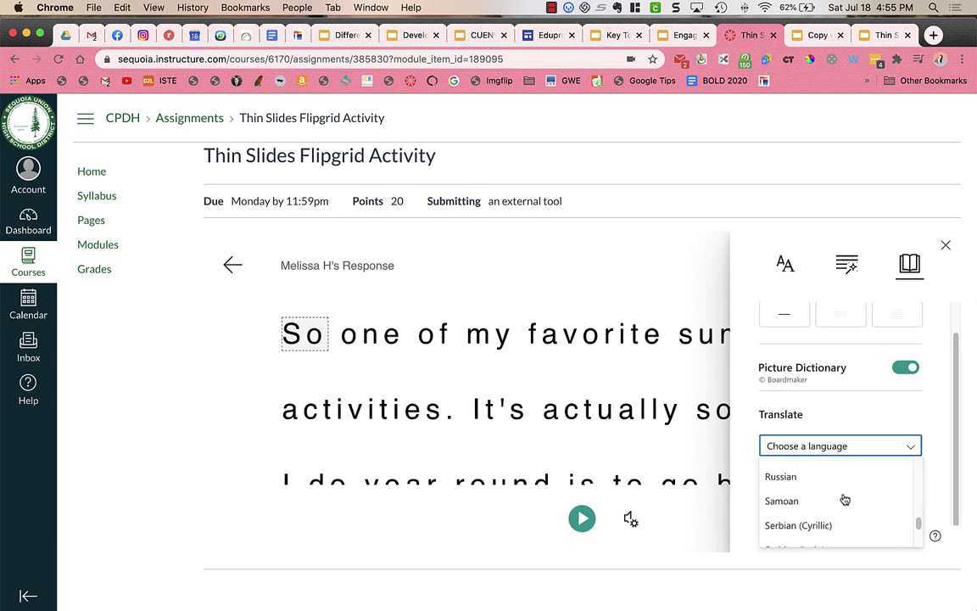
{"action": "scroll", "coordinate": [845, 500], "scroll_direction": "down", "scroll_amount": 5}
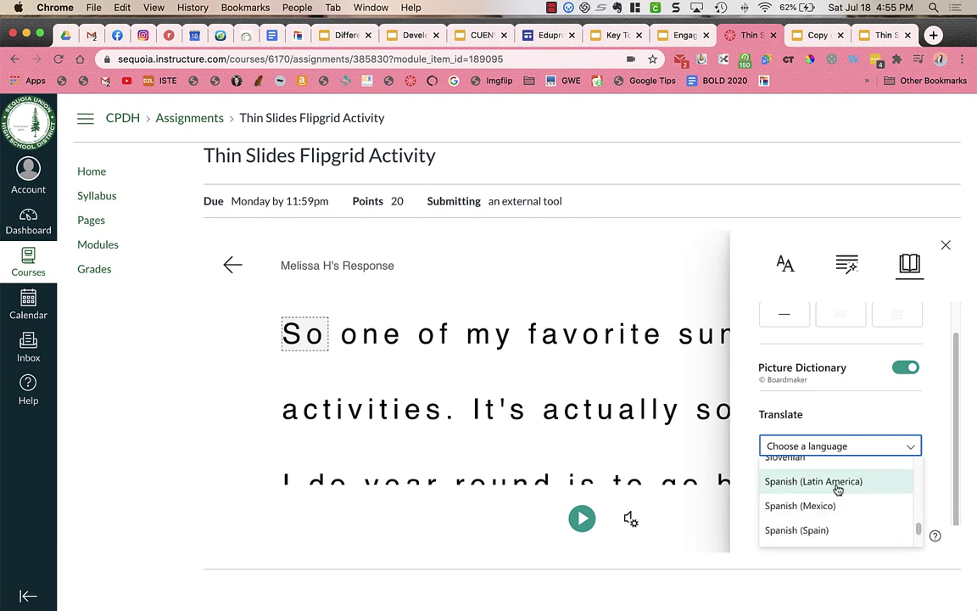
{"action": "left_click", "coordinate": [836, 486]}
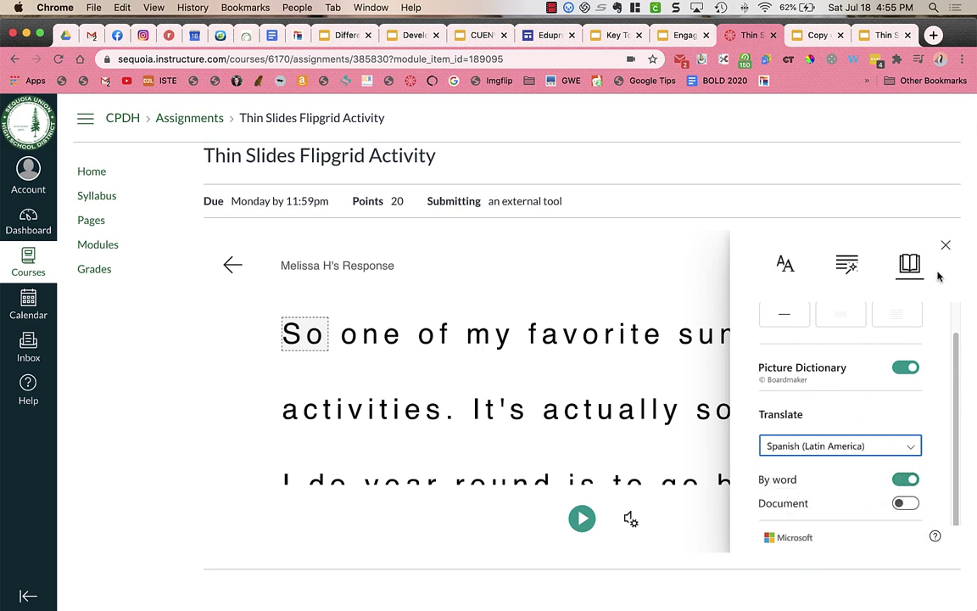
{"action": "left_click", "coordinate": [906, 503]}
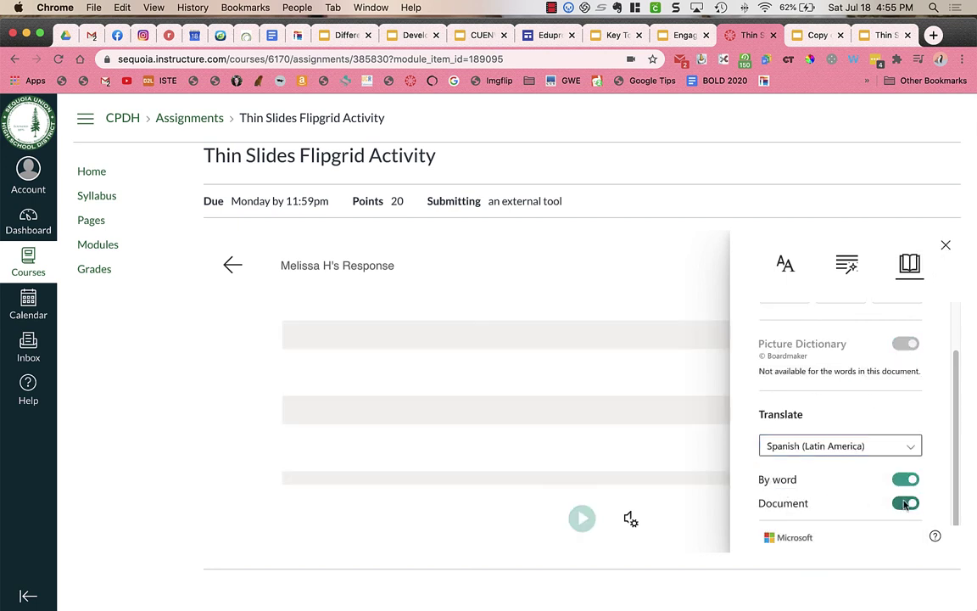
{"action": "left_click", "coordinate": [946, 246]}
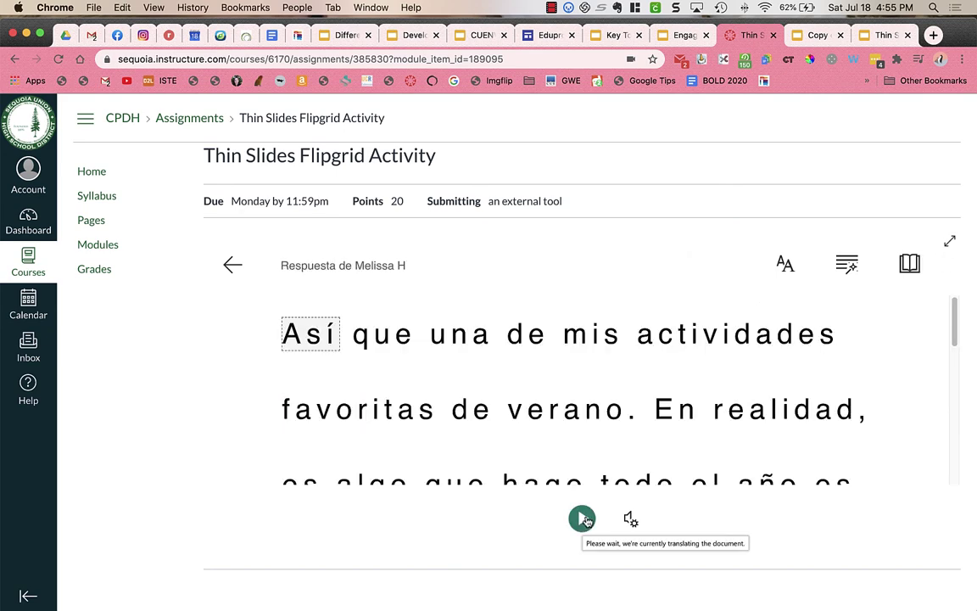
- Listen to the start of the translated transcript read aloud, pause it, and exit Immersive Reader
{"action": "left_click", "coordinate": [582, 520]}
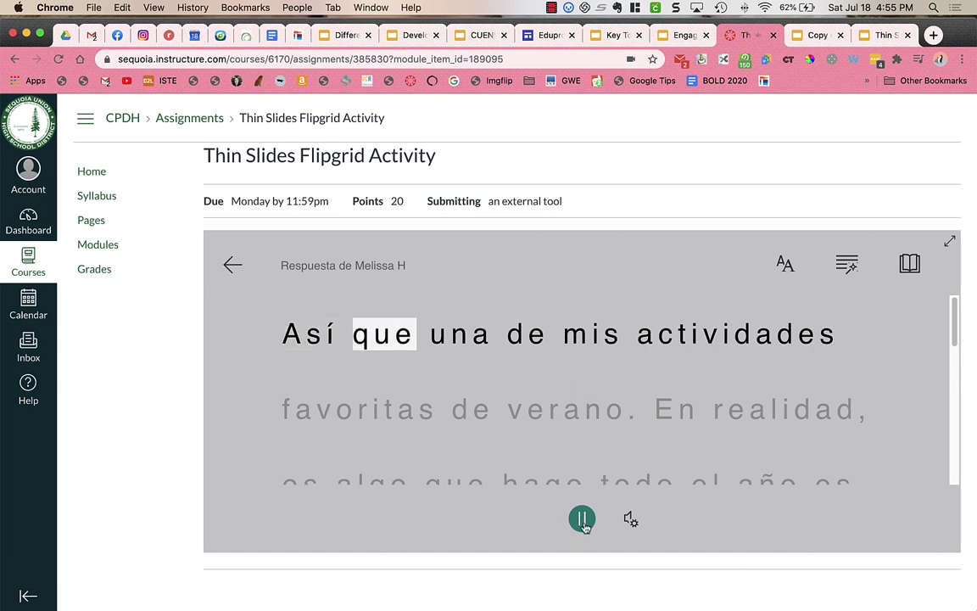
{"action": "left_click", "coordinate": [583, 521]}
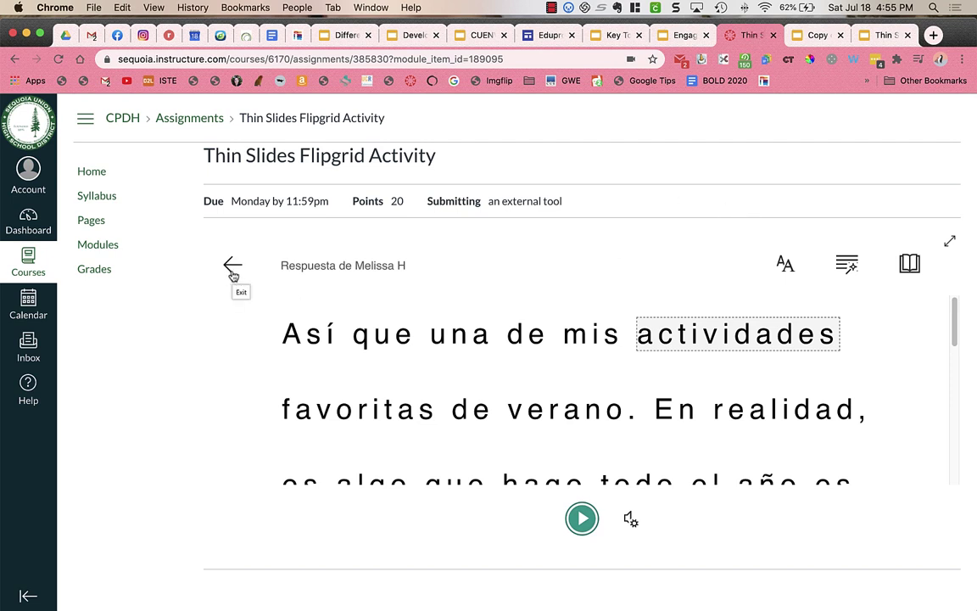
{"action": "left_click", "coordinate": [232, 268]}
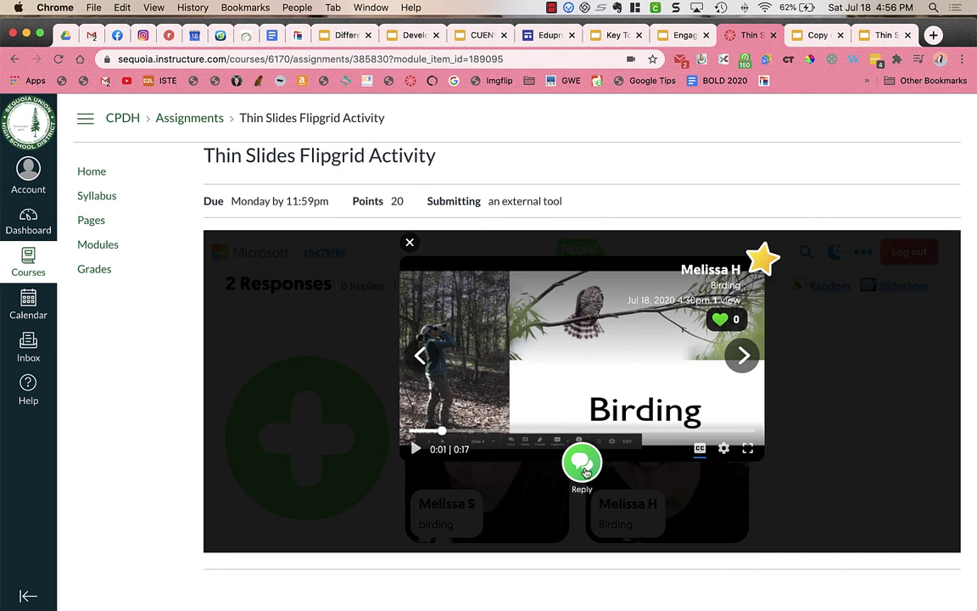
- Start a video reply to the opened Birding response
{"action": "left_click", "coordinate": [579, 467]}
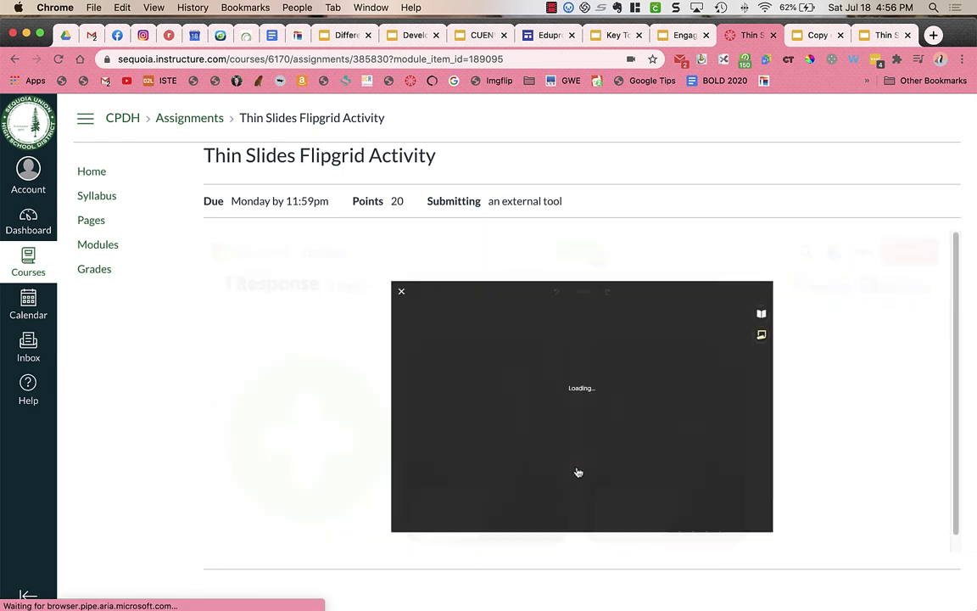